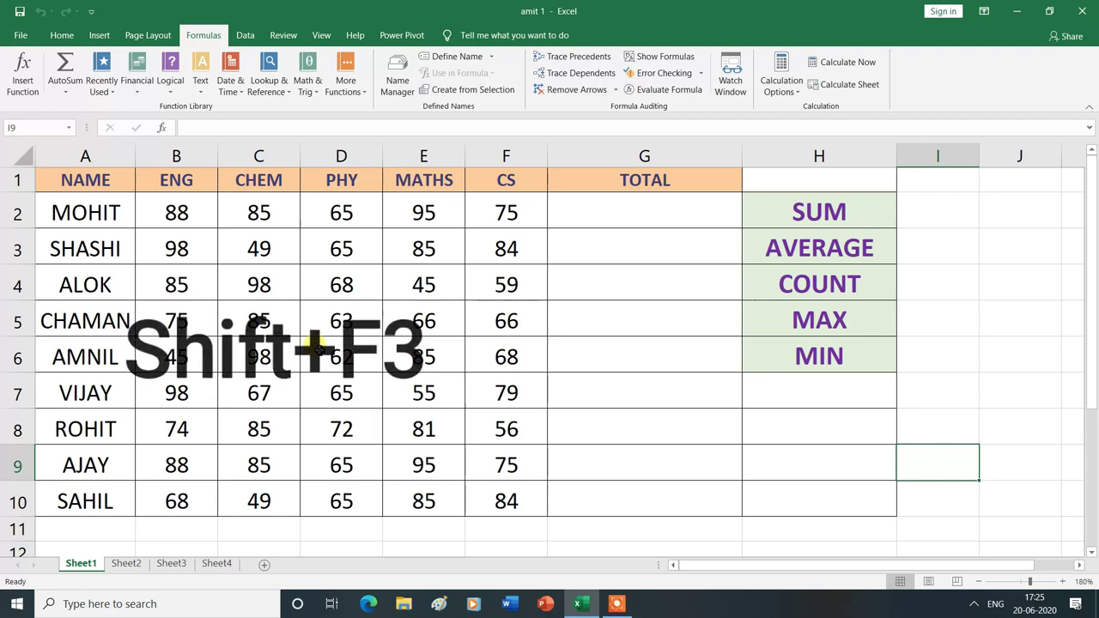
# - Begin a SUM formula in G2, picking SUM from the autocomplete list
pyautogui.hotkey('shift', 'F3')
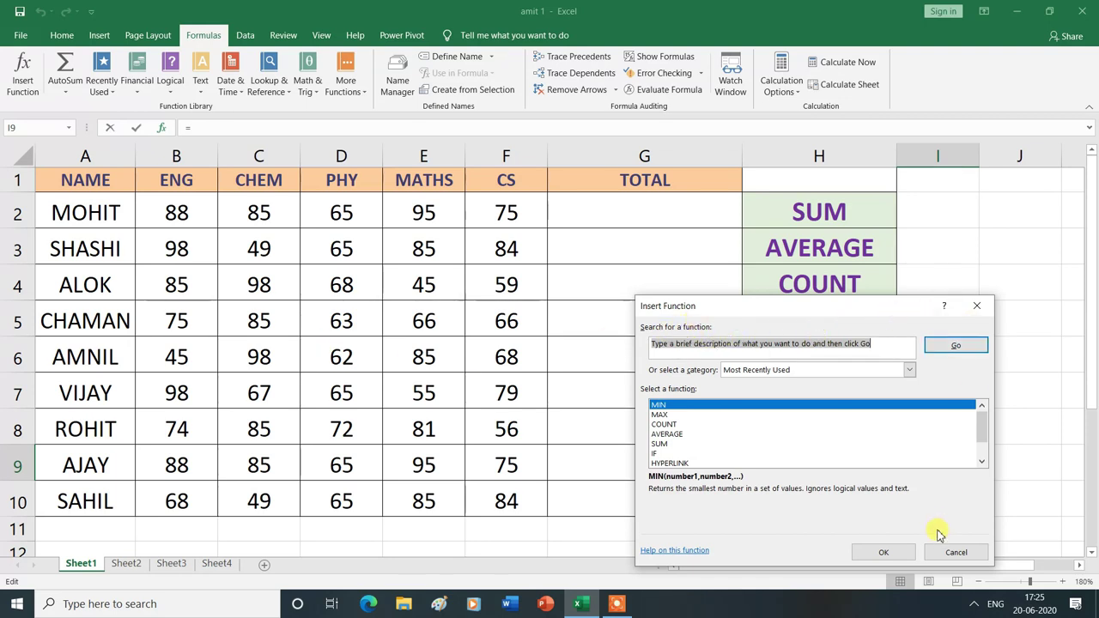
pyautogui.click(976, 306)
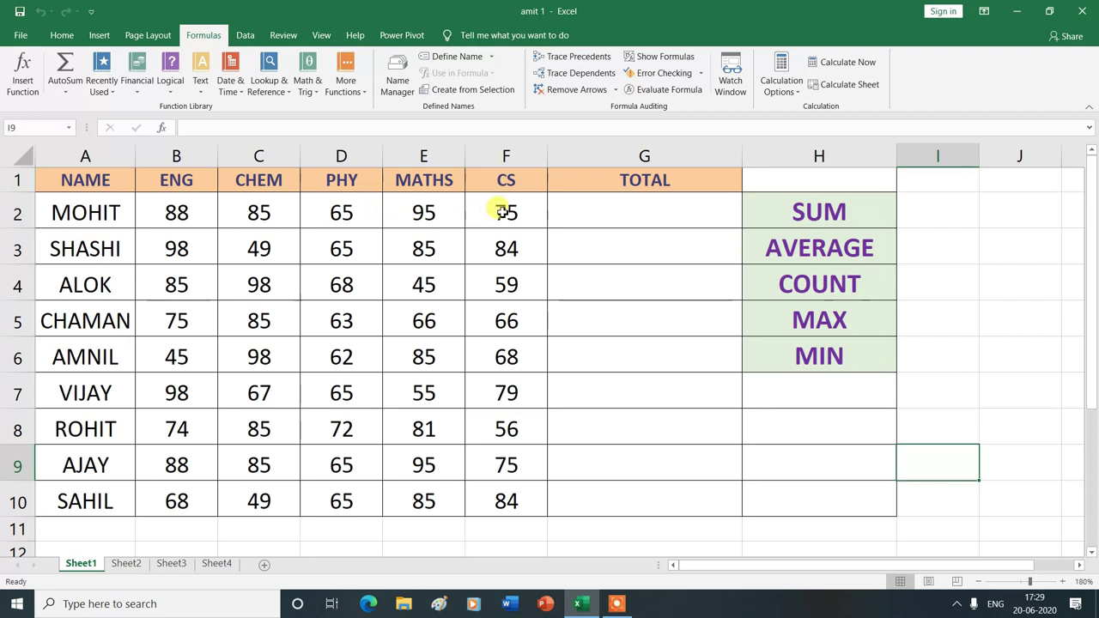
pyautogui.click(628, 216)
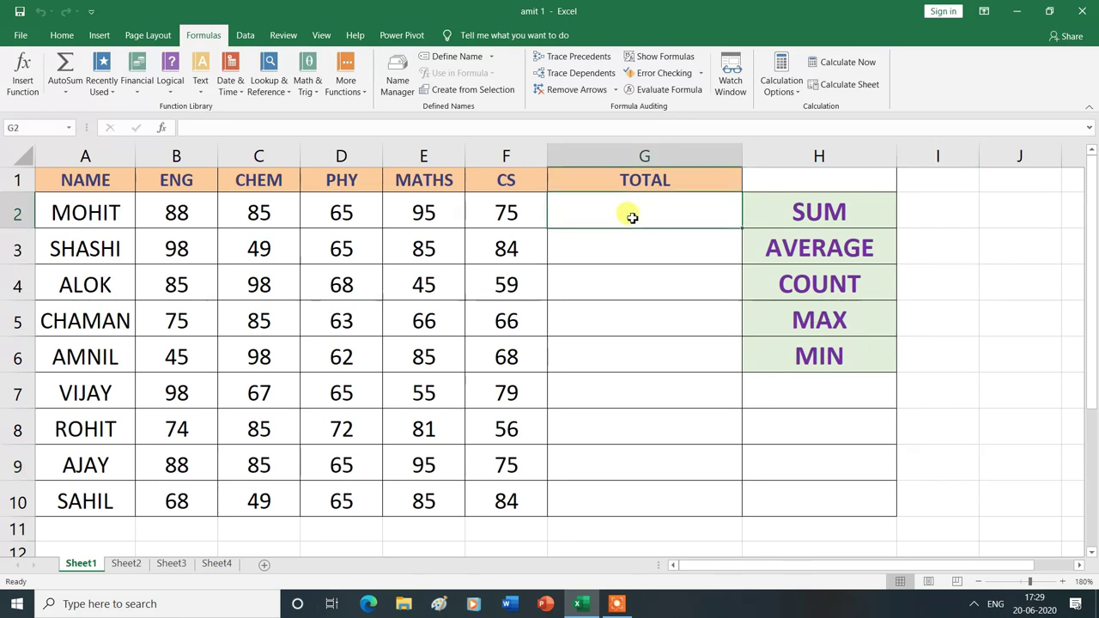
pyautogui.write('=')
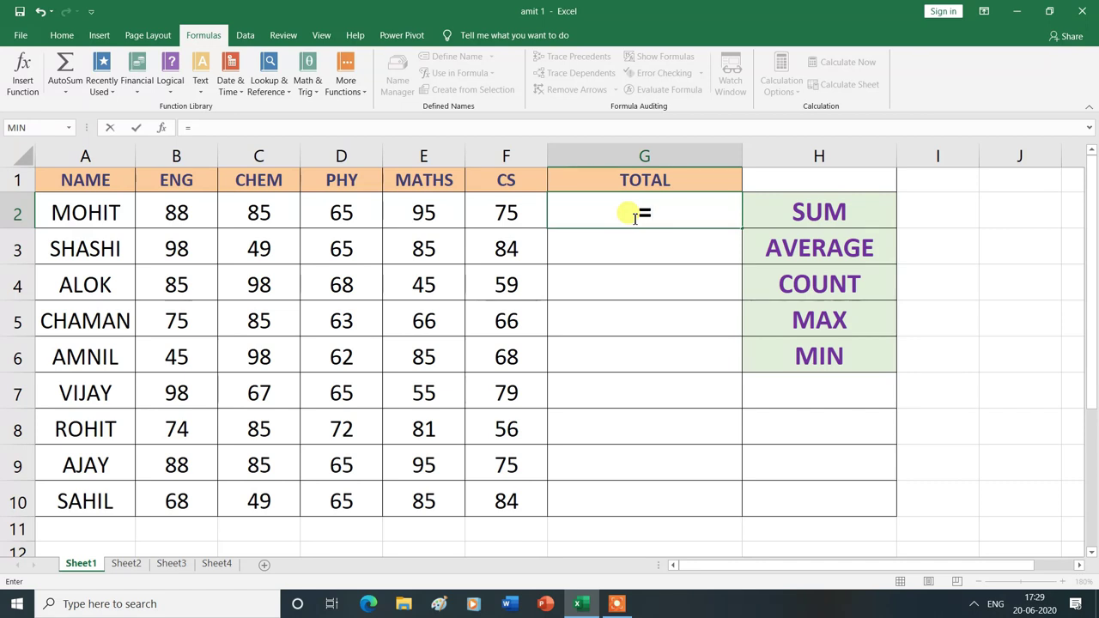
pyautogui.write('sum')
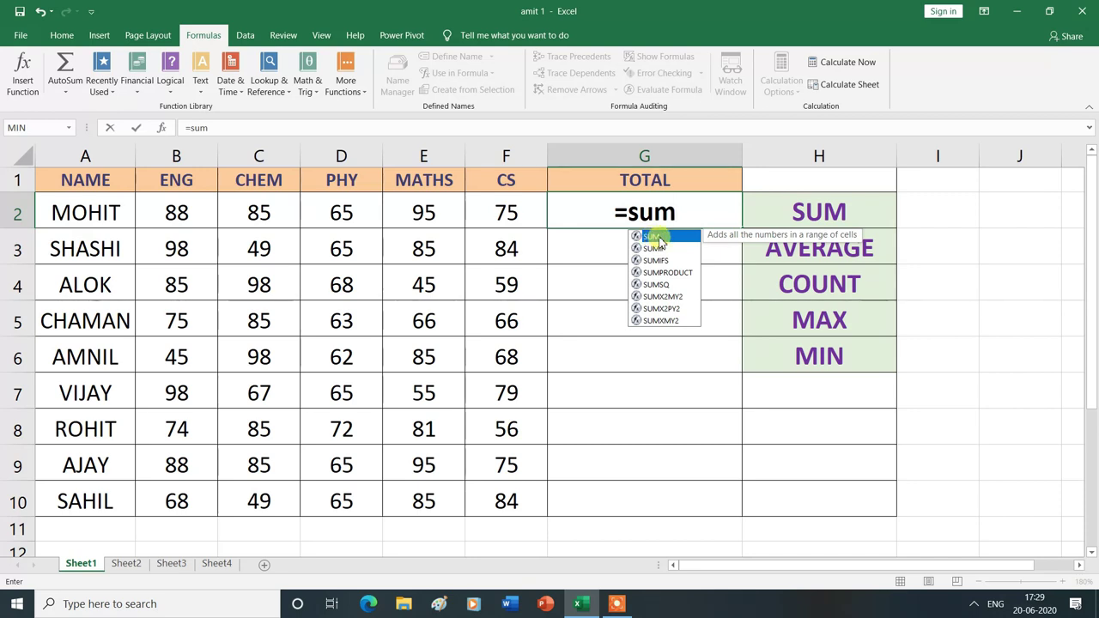
pyautogui.doubleClick(658, 240)
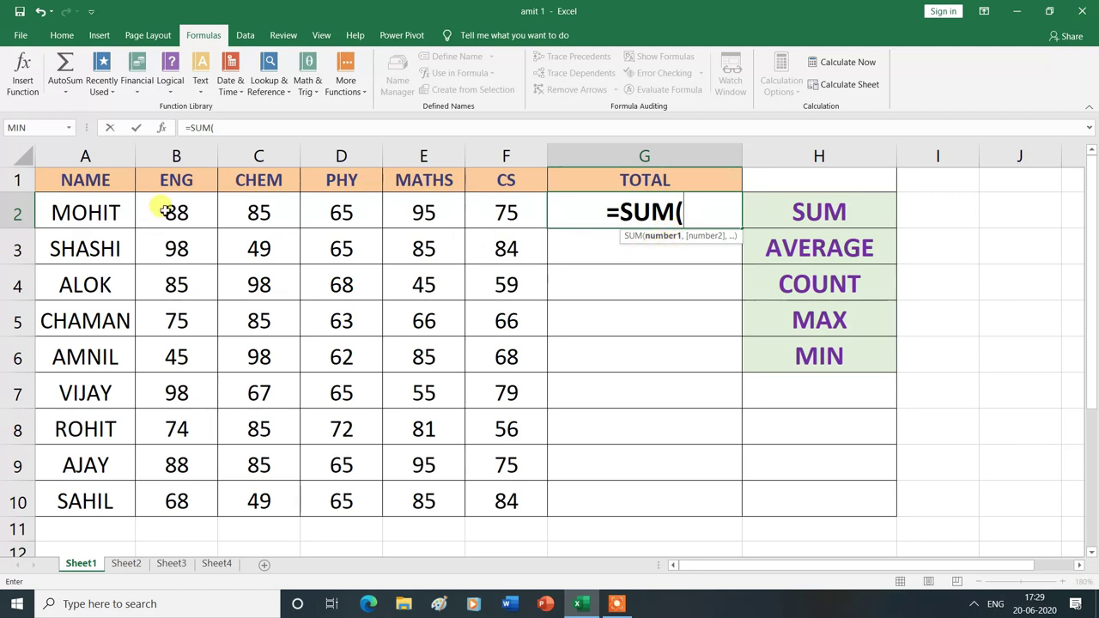
# - Complete =SUM(B2:F2) in G2 to get 408, then clear G2 again
pyautogui.moveTo(164, 211); pyautogui.dragTo(499, 213)
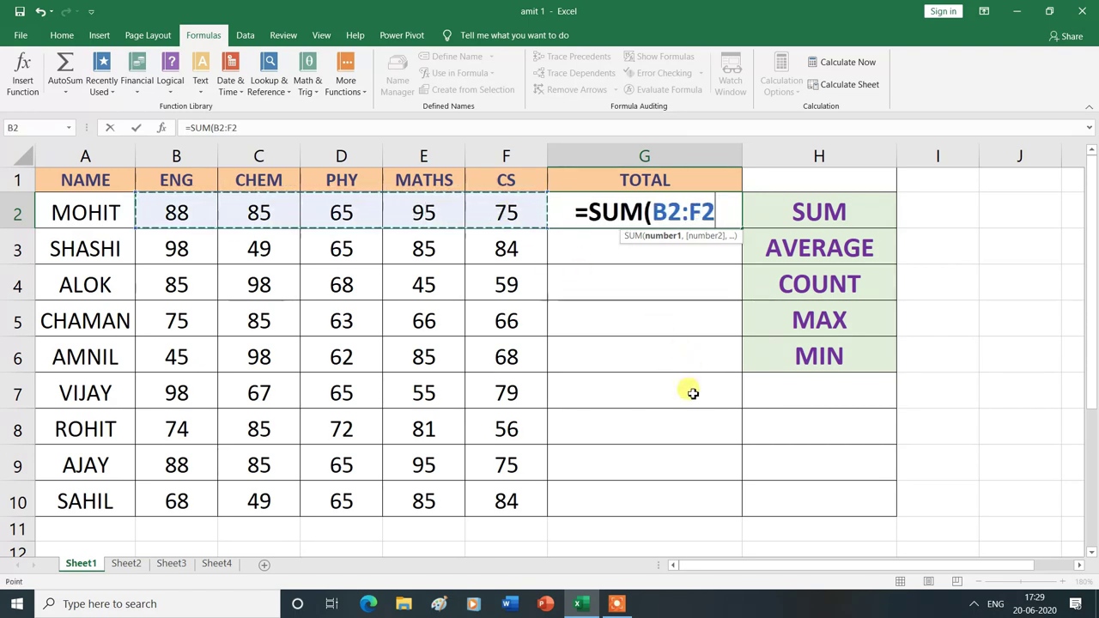
pyautogui.write(')')
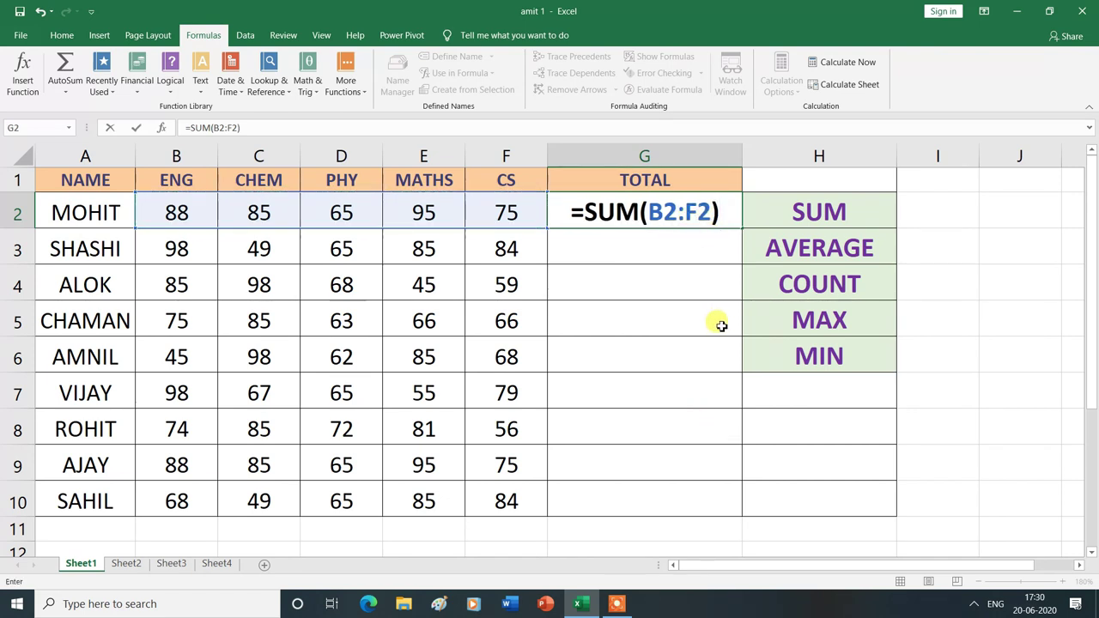
pyautogui.press('Return')
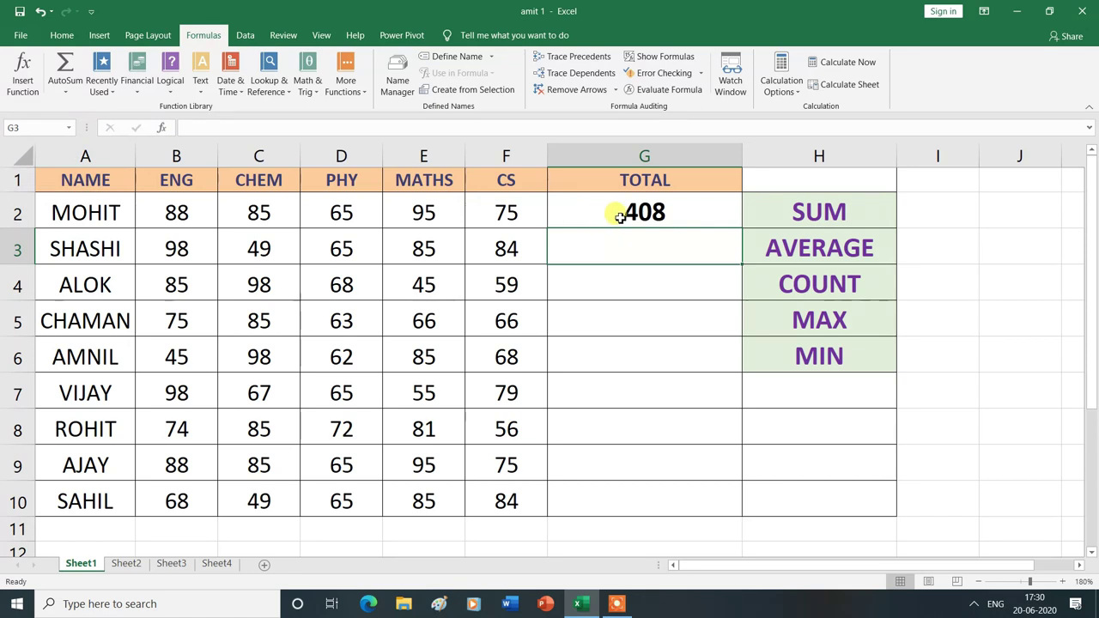
pyautogui.click(653, 212)
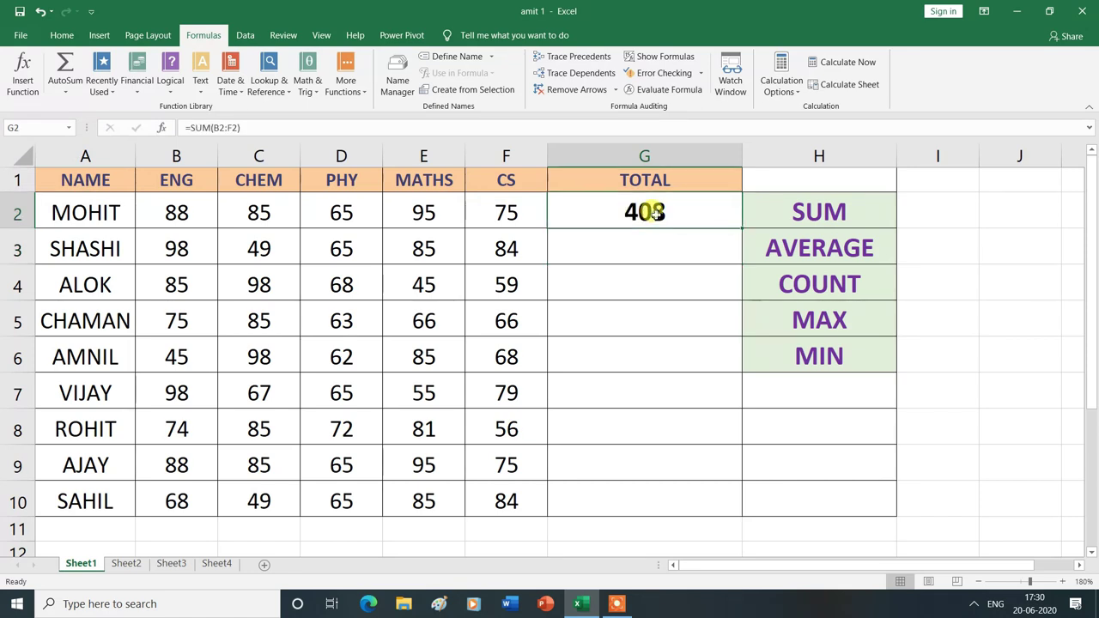
pyautogui.press('Delete')
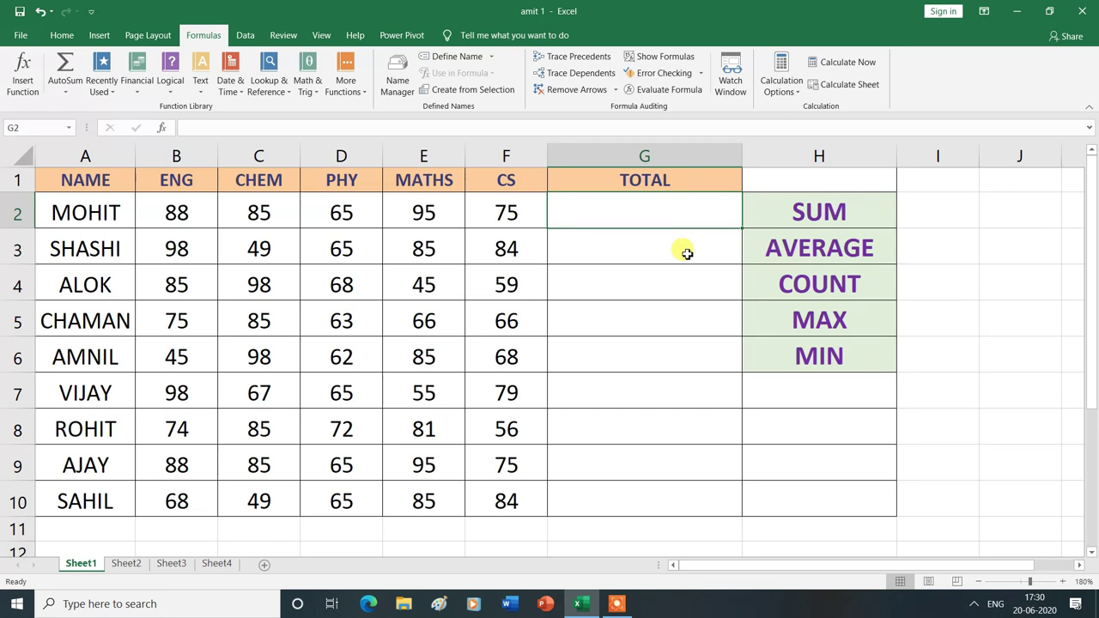
# - Search Insert Function for 'sum' and open SUM's arguments for G2 with B2:F2
pyautogui.click(23, 85)
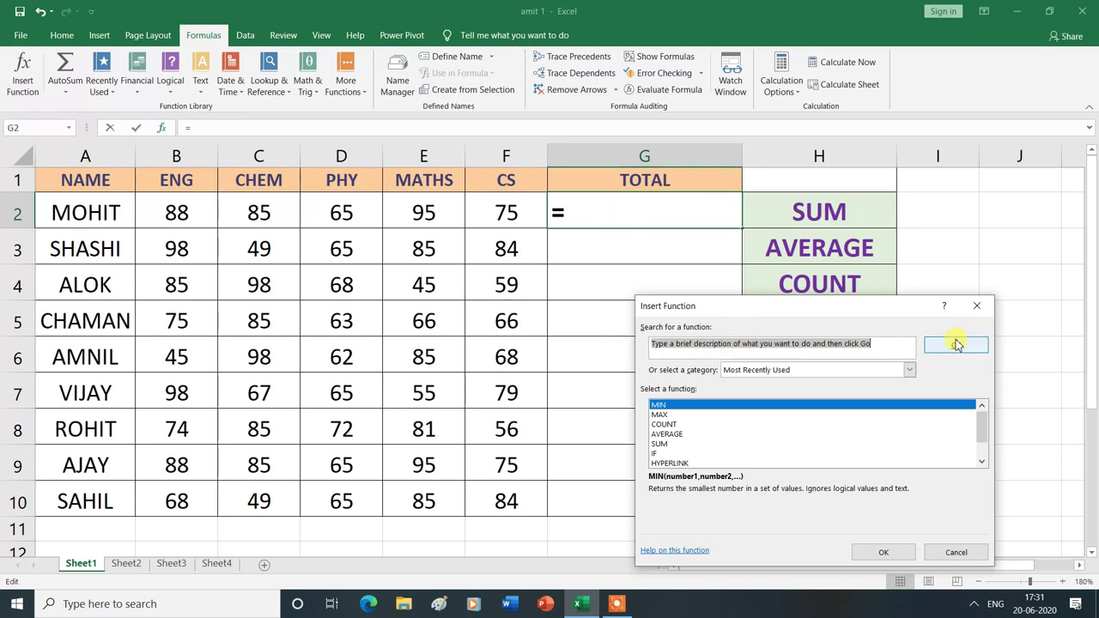
pyautogui.write('sum')
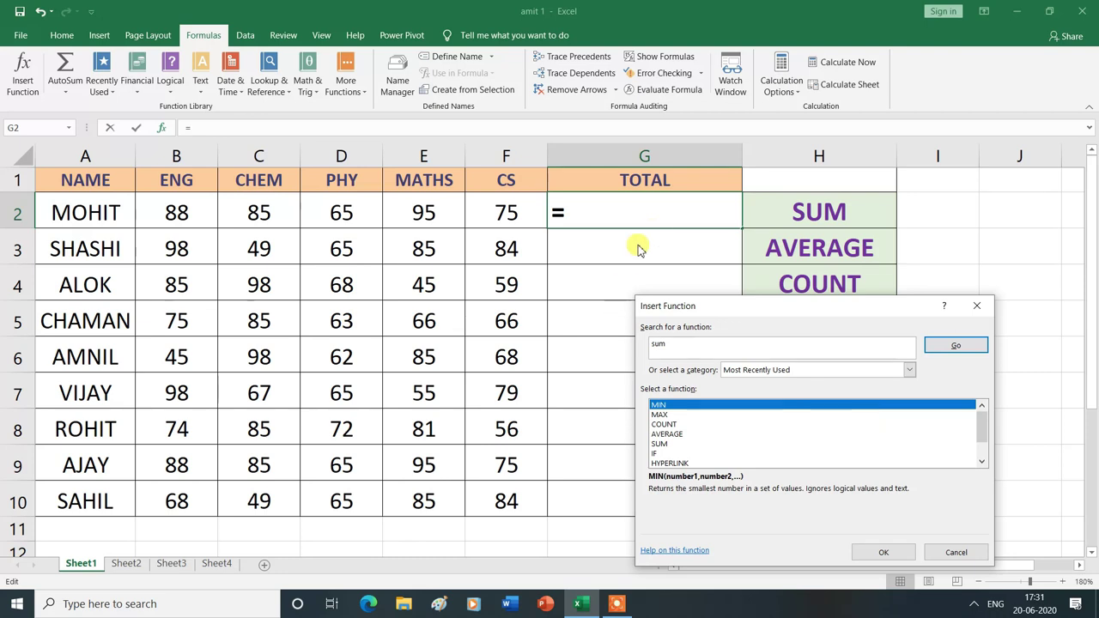
pyautogui.click(959, 346)
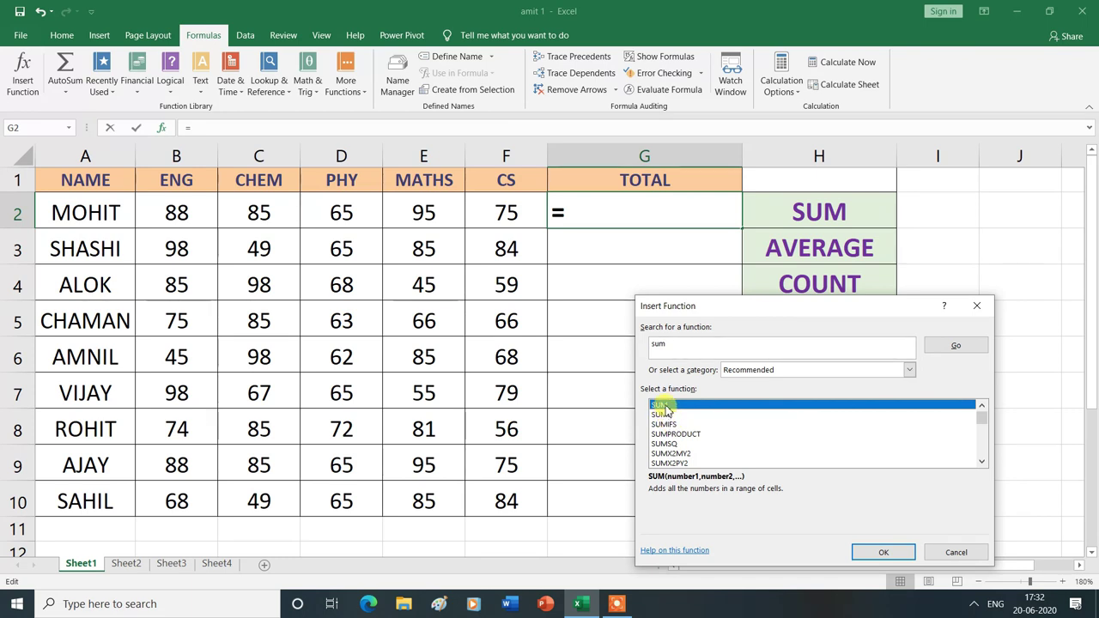
pyautogui.click(884, 552)
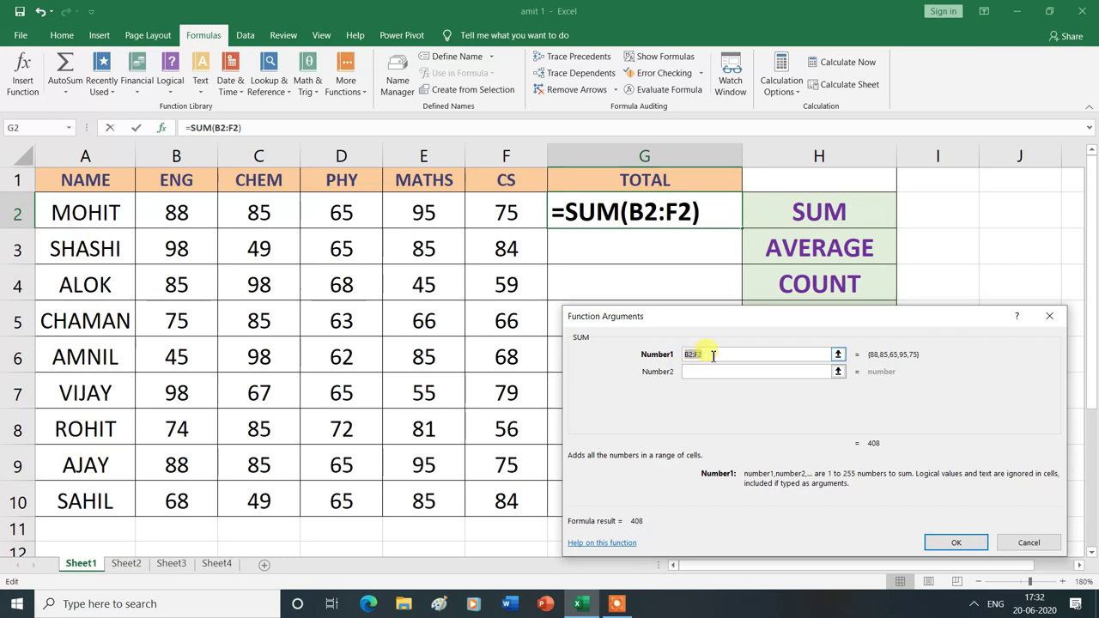
# - Reset Number1 to B2:F2 and confirm, so G2 holds =SUM(B2:F2) showing 408
pyautogui.press('BackSpace')
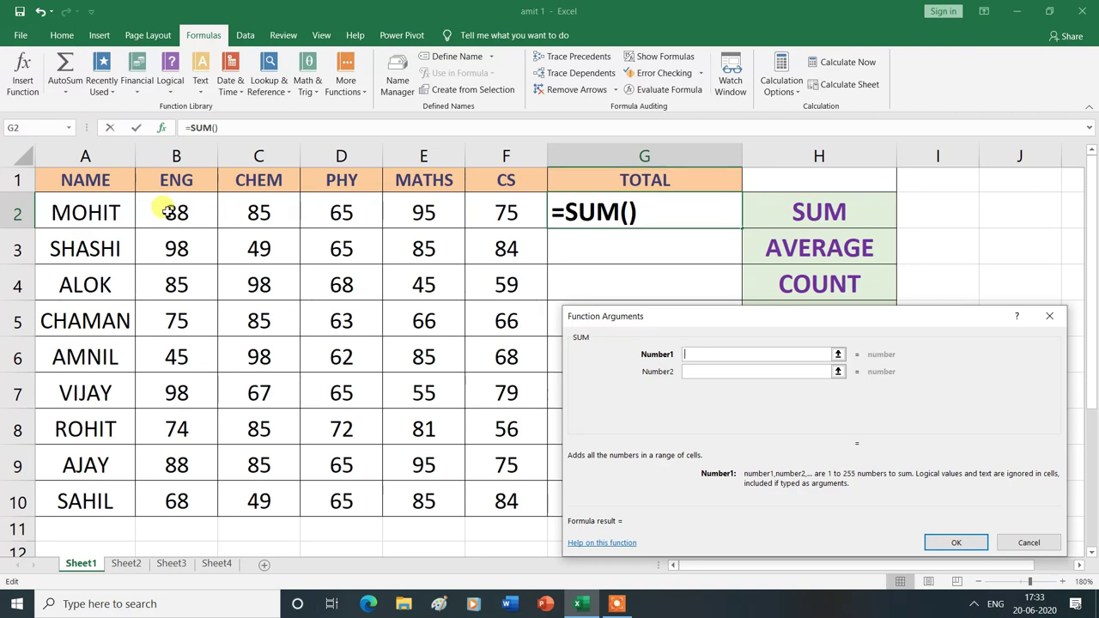
pyautogui.moveTo(163, 210); pyautogui.dragTo(498, 213)
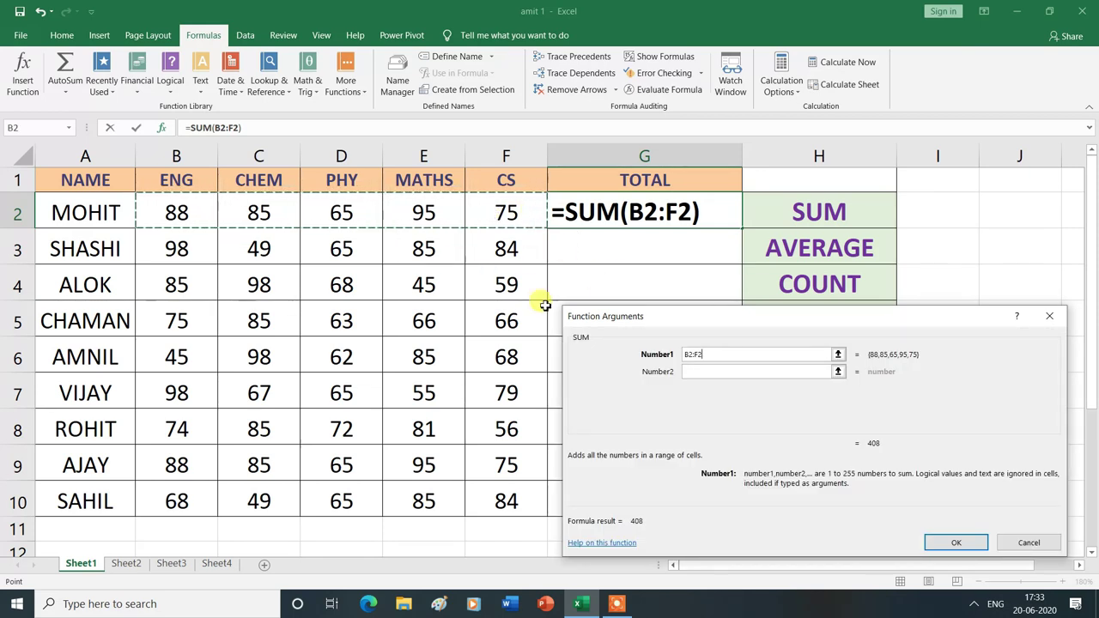
pyautogui.click(692, 359)
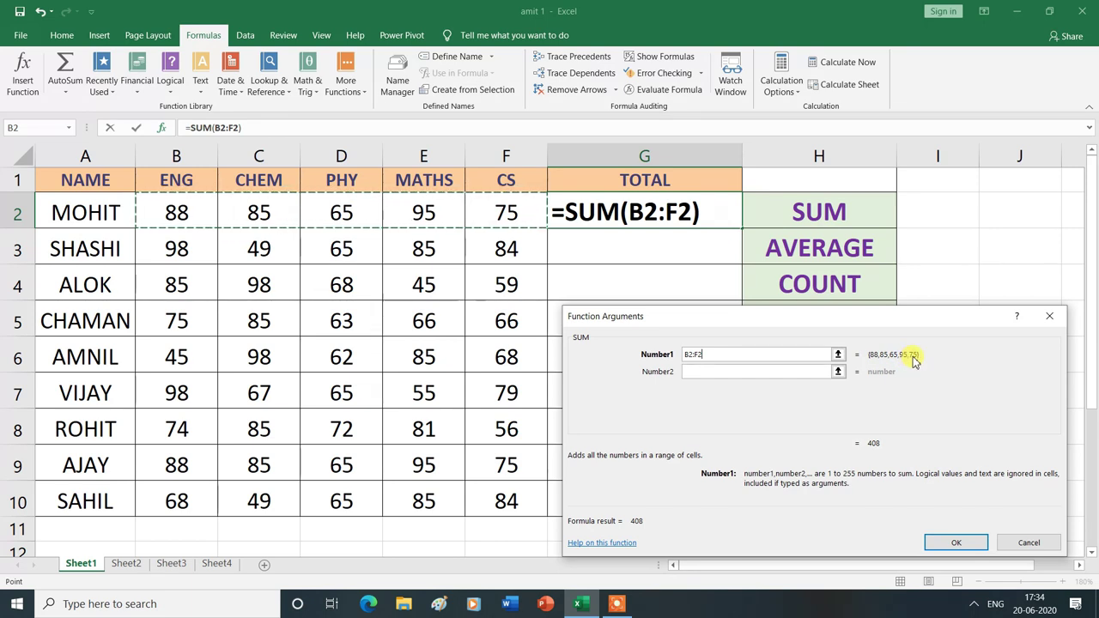
pyautogui.click(950, 543)
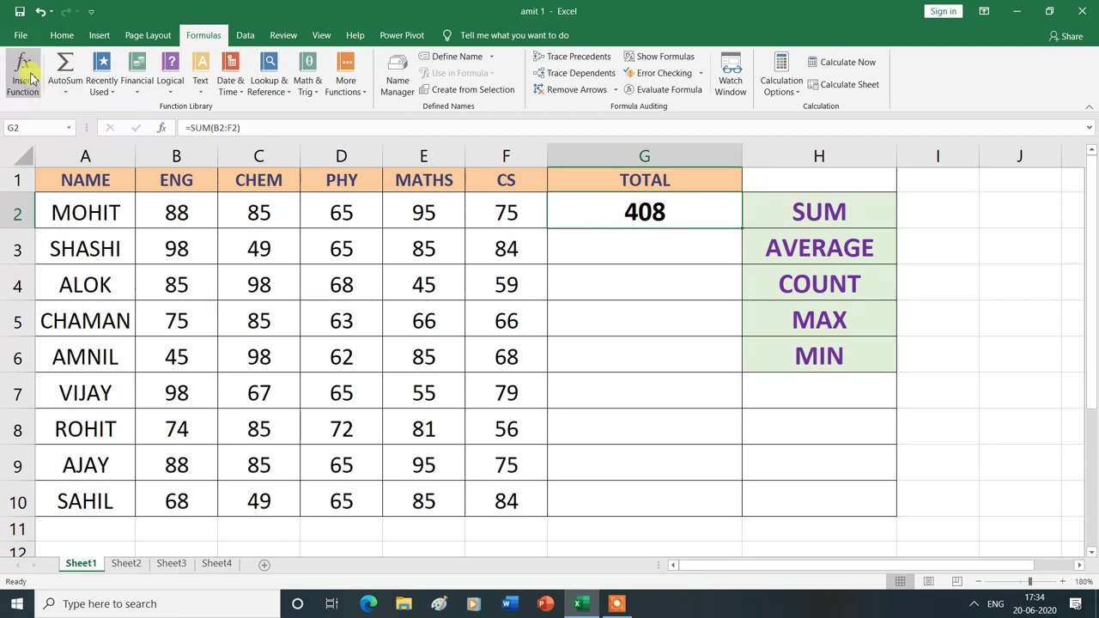
pyautogui.click(620, 251)
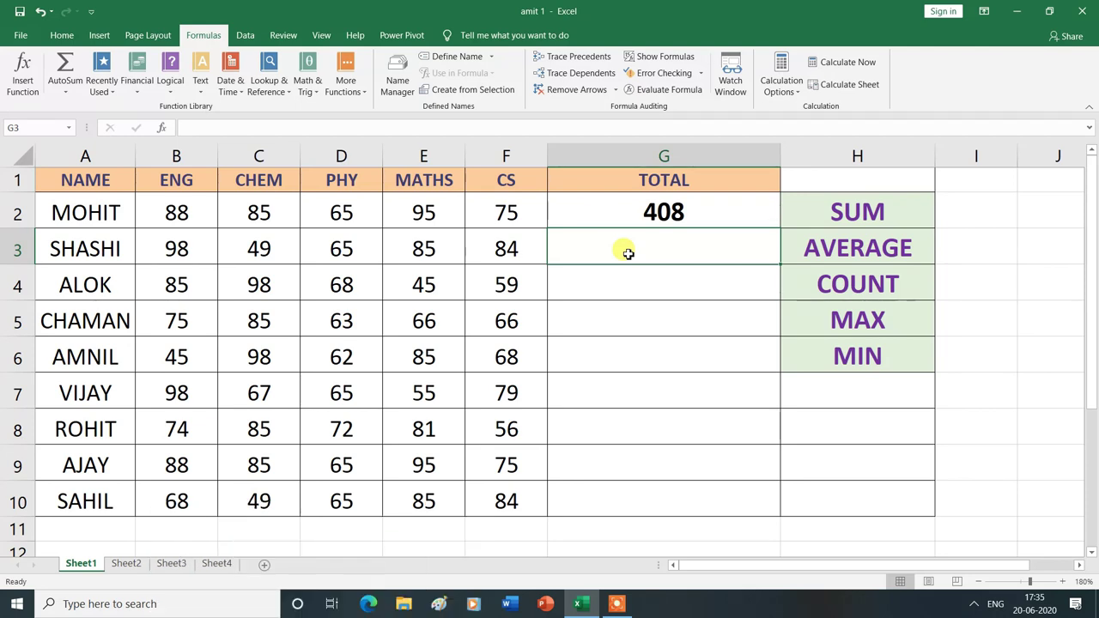
# - Enter =AVERAGE(B3:F3) in G3, showing the second student's average of 76.2
pyautogui.write('=')
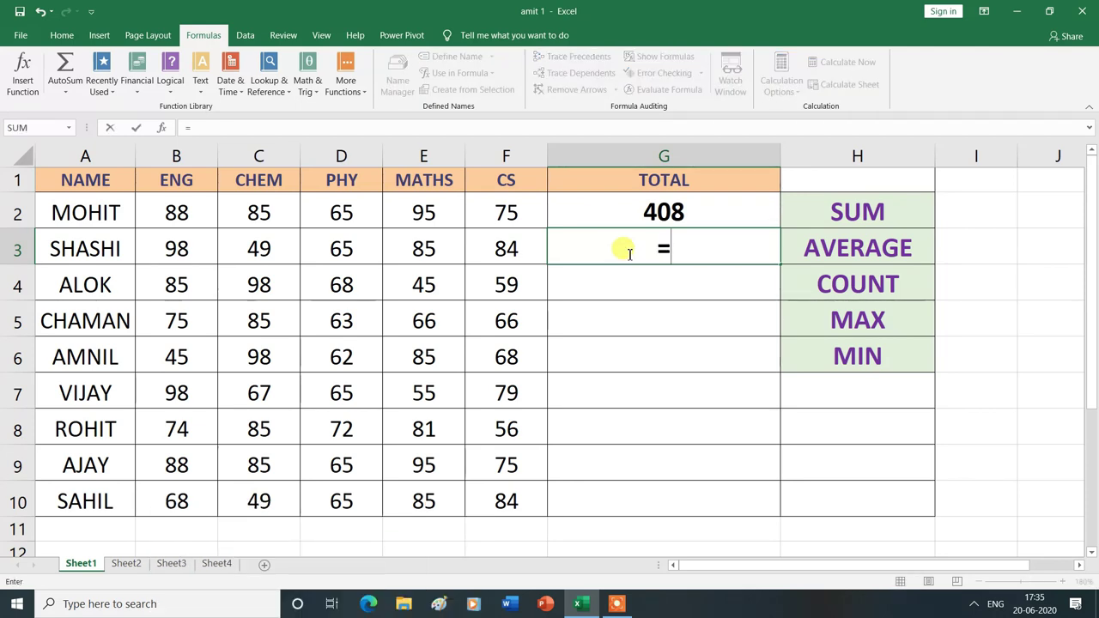
pyautogui.write('a')
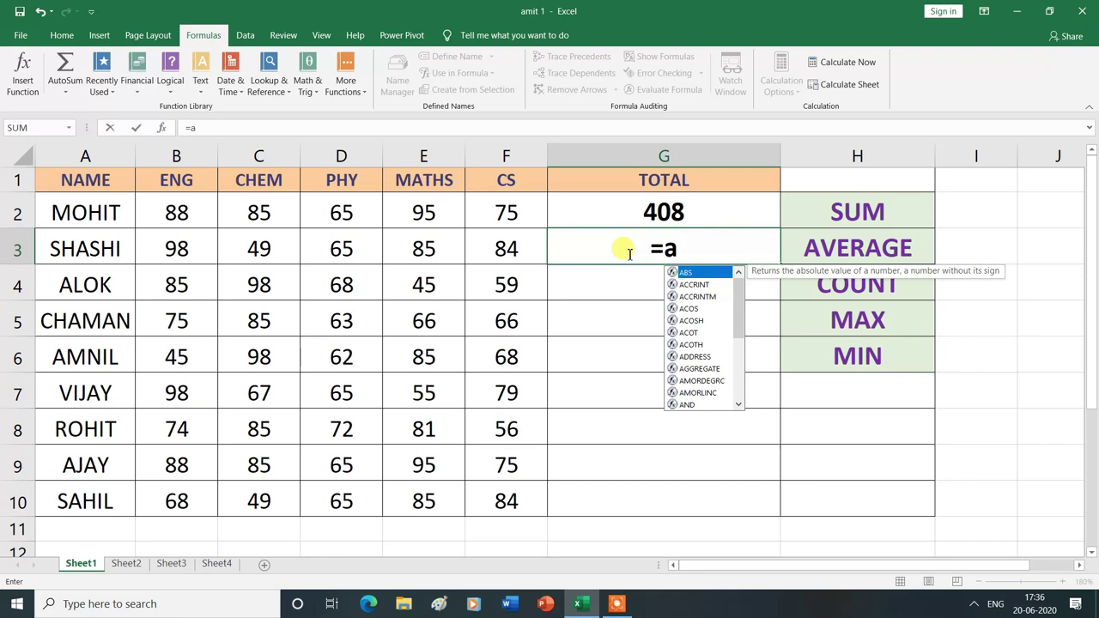
pyautogui.write('v')
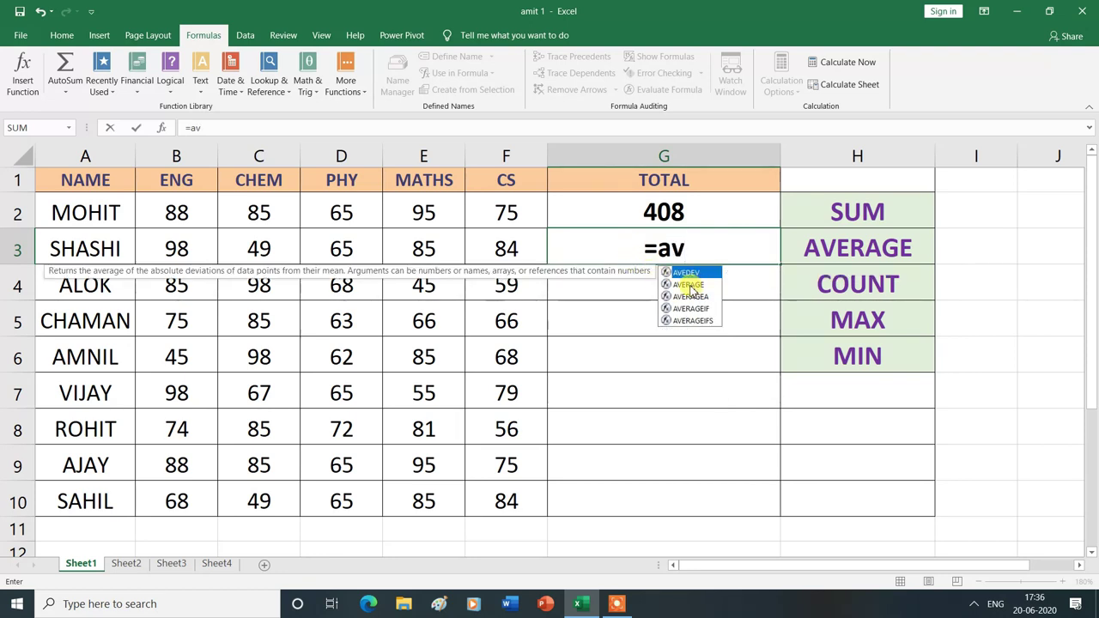
pyautogui.doubleClick(690, 285)
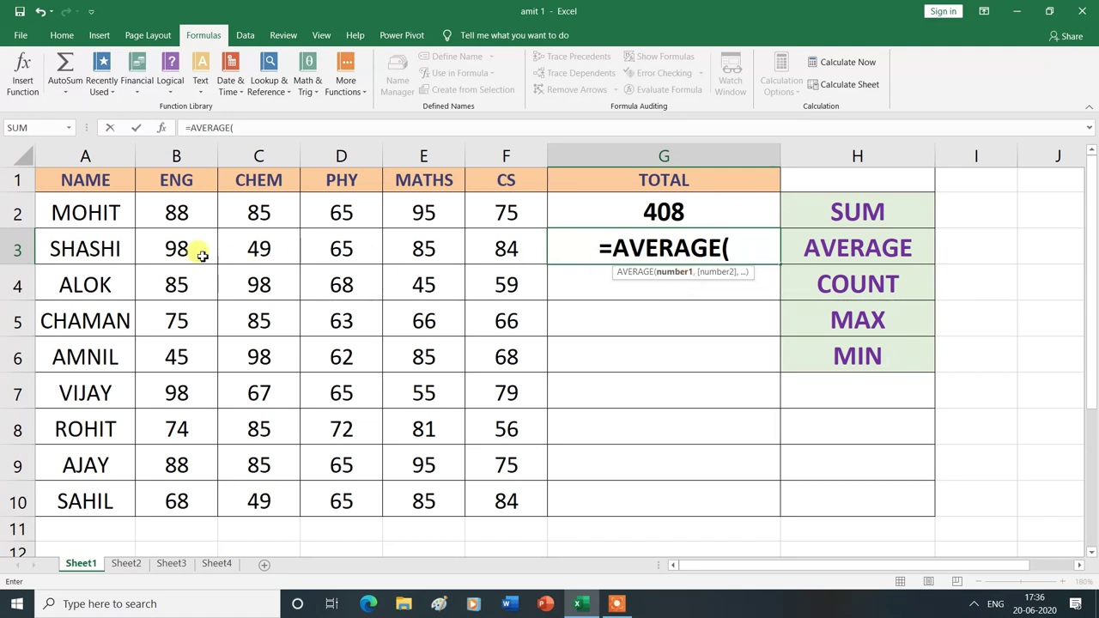
pyautogui.click(155, 244)
pyautogui.moveTo(155, 245); pyautogui.dragTo(500, 247)
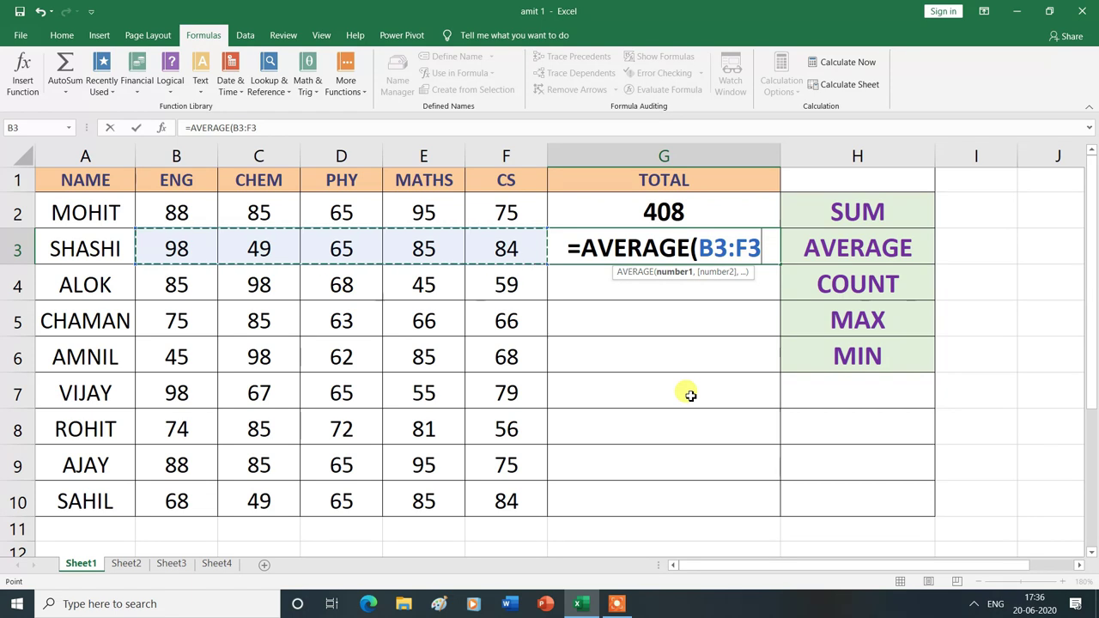
pyautogui.write(')')
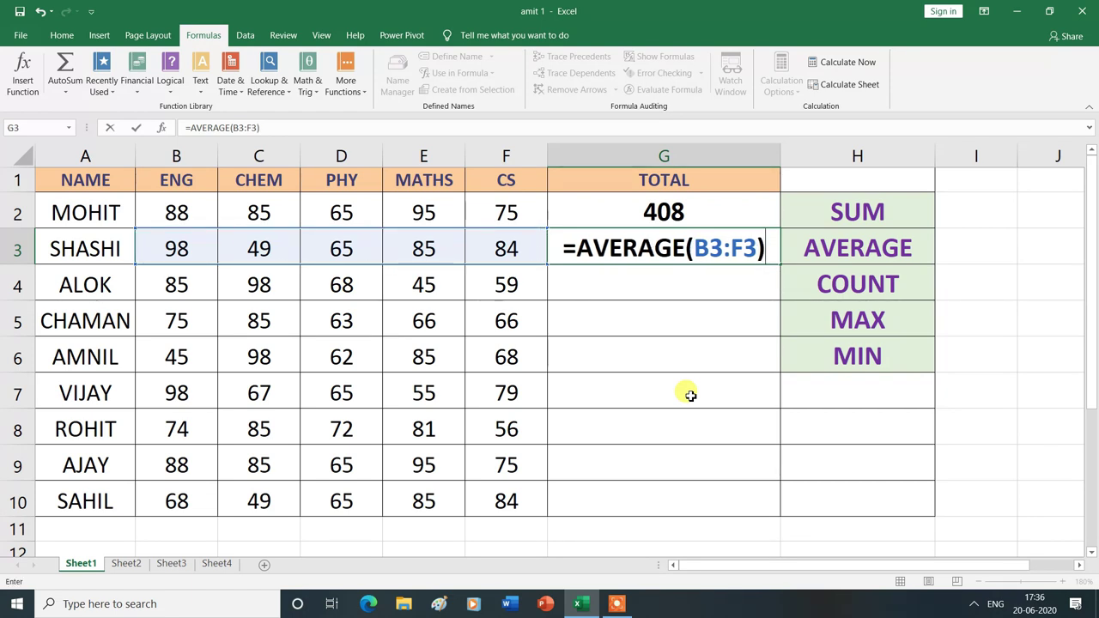
pyautogui.press('Return')
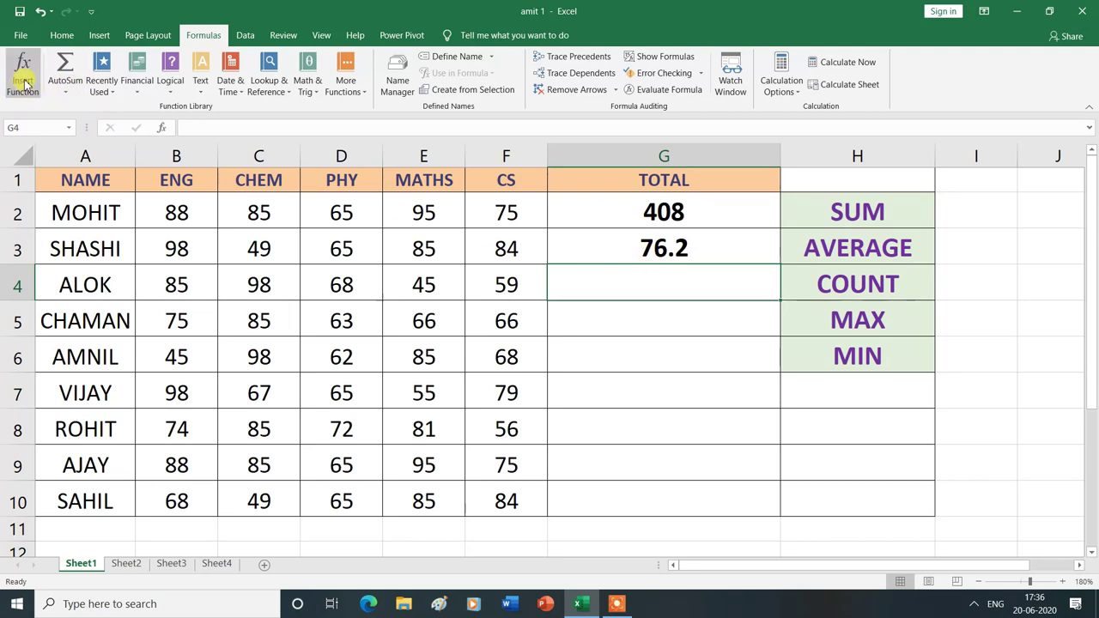
pyautogui.click(654, 249)
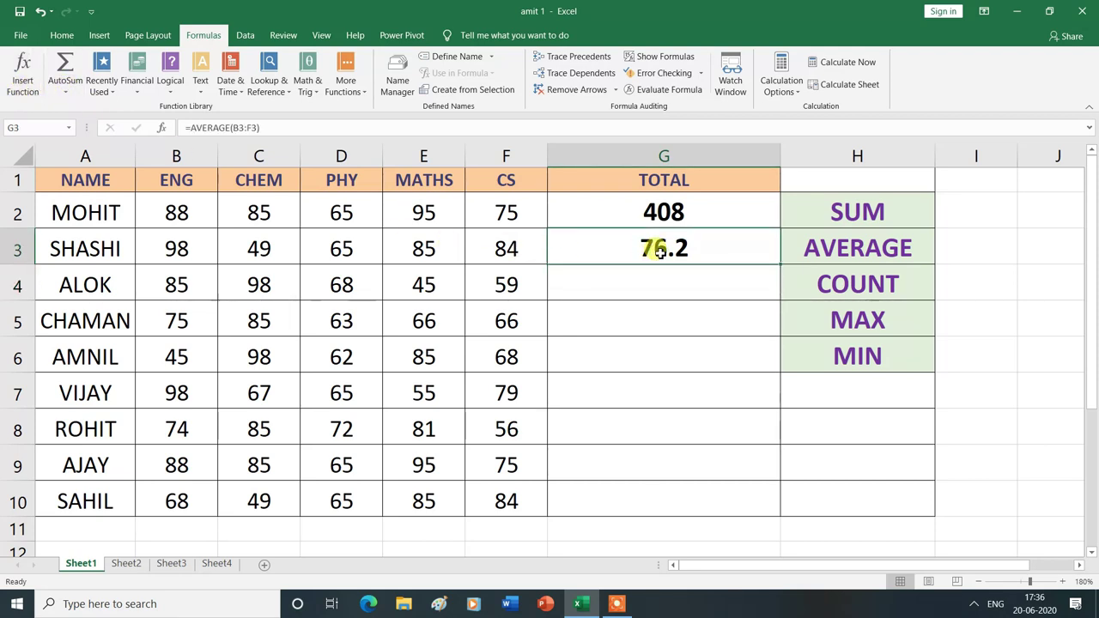
# - Clear G3 and open AVERAGE's arguments via an 'average' search, with B3:F3 as Number1
pyautogui.press('Delete')
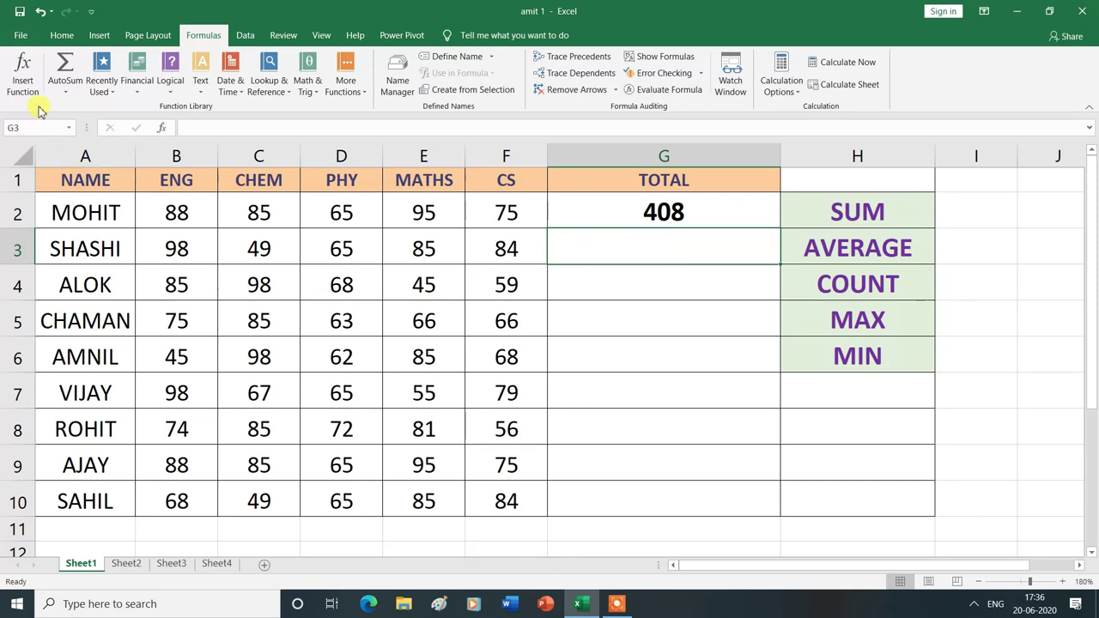
pyautogui.click(25, 81)
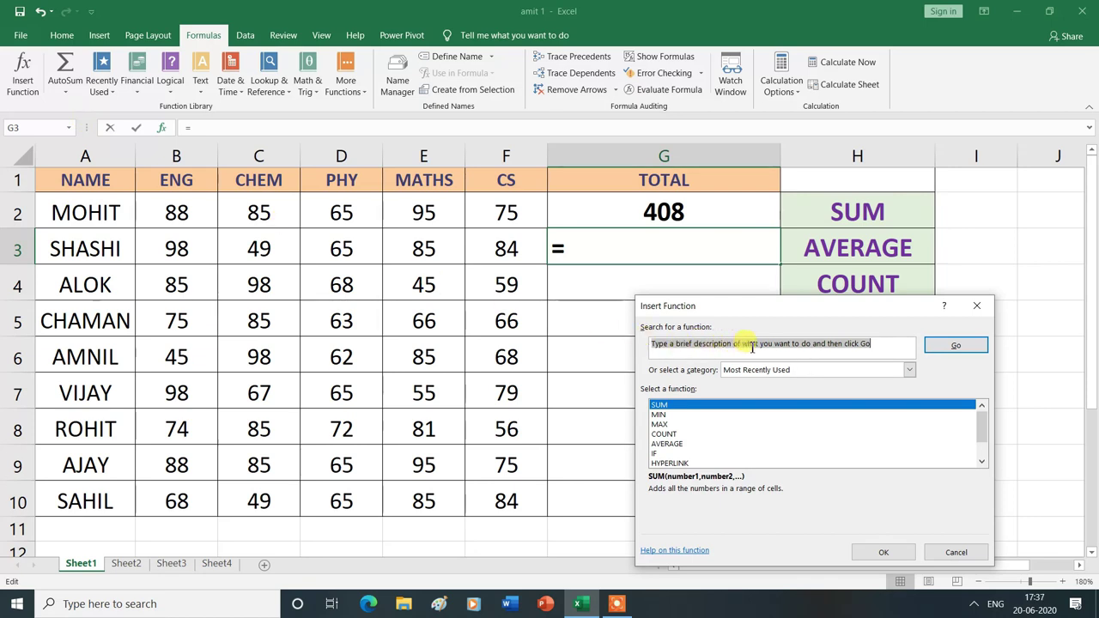
pyautogui.write('average')
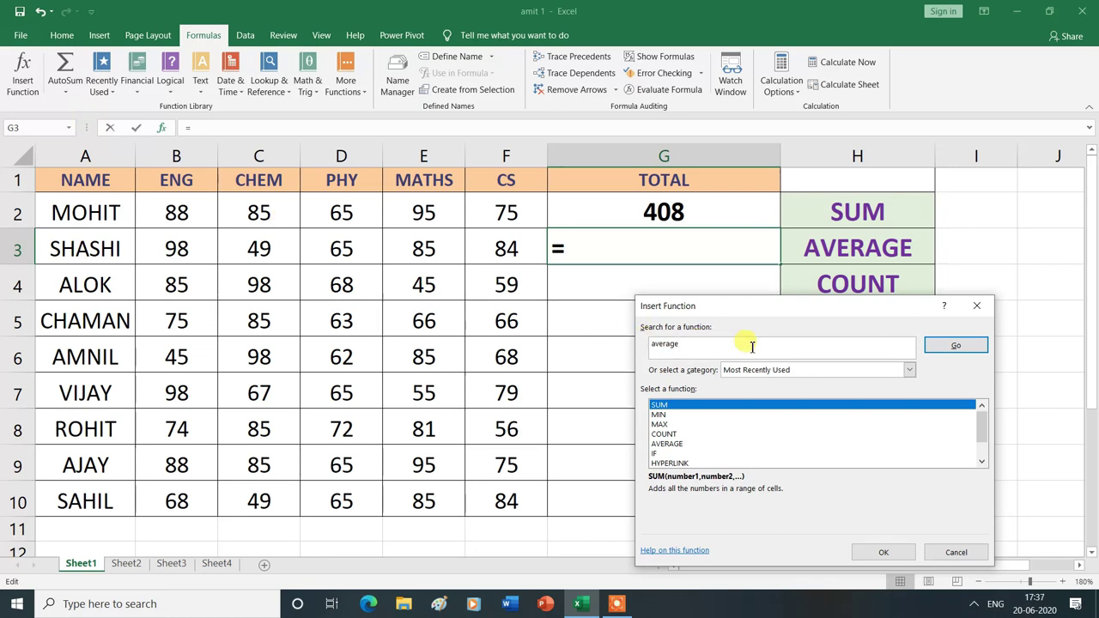
pyautogui.click(957, 345)
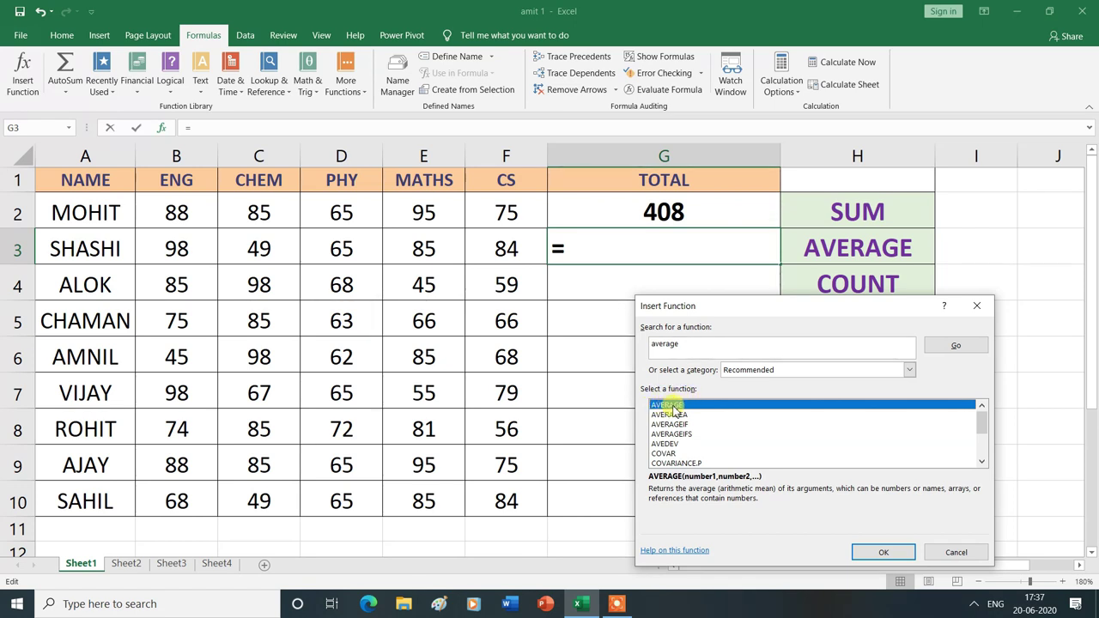
pyautogui.click(882, 554)
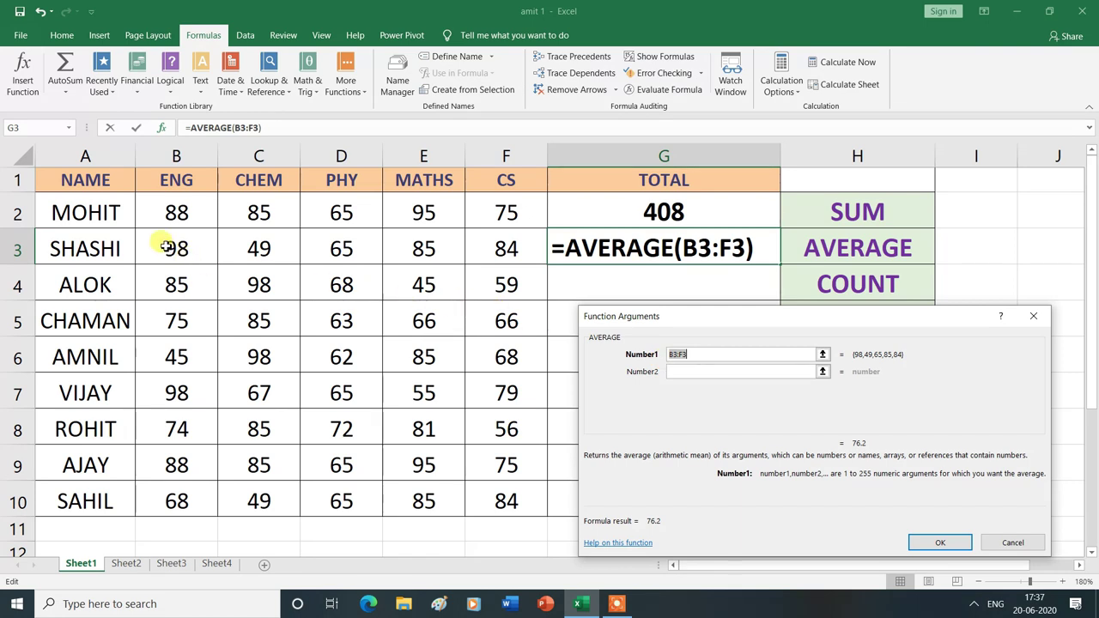
pyautogui.moveTo(163, 247); pyautogui.dragTo(499, 245)
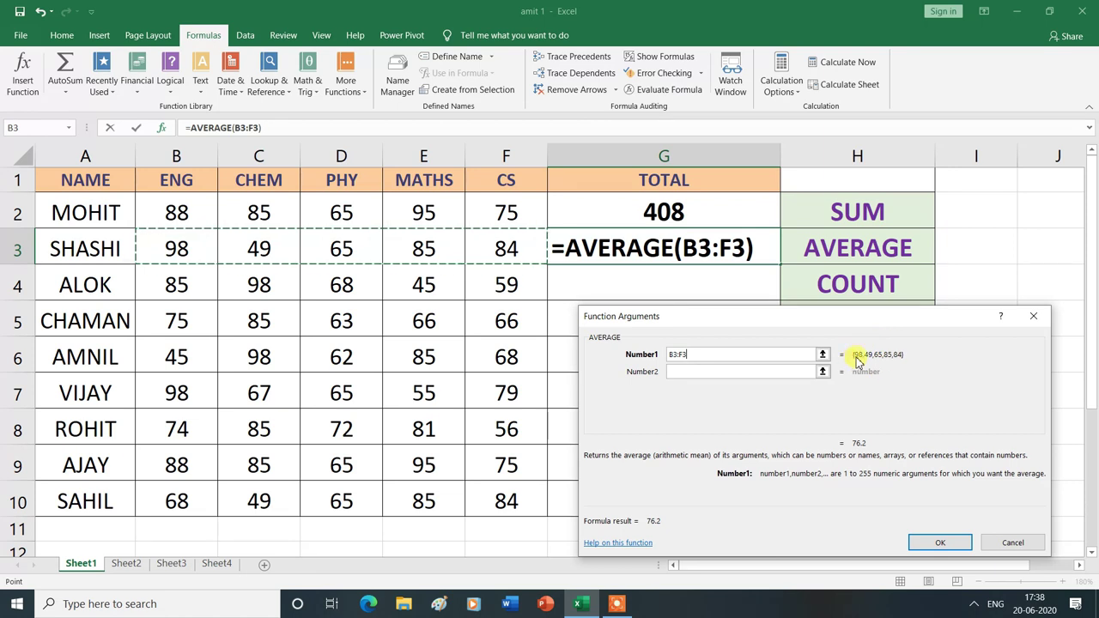
# - Confirm the AVERAGE arguments so G3 shows 76.2
pyautogui.click(941, 544)
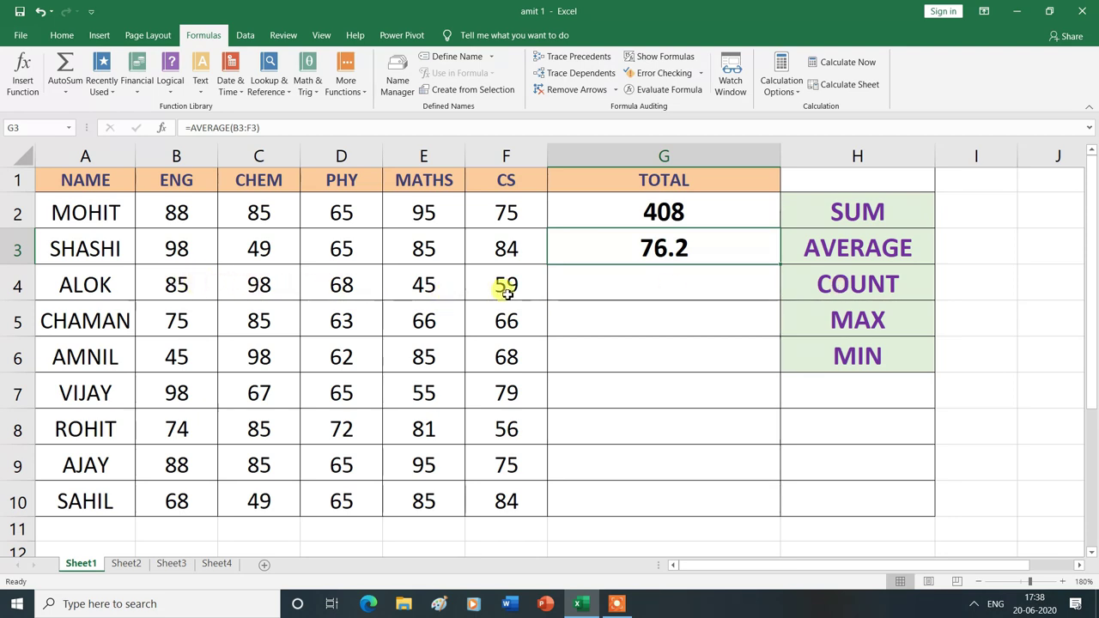
pyautogui.click(669, 287)
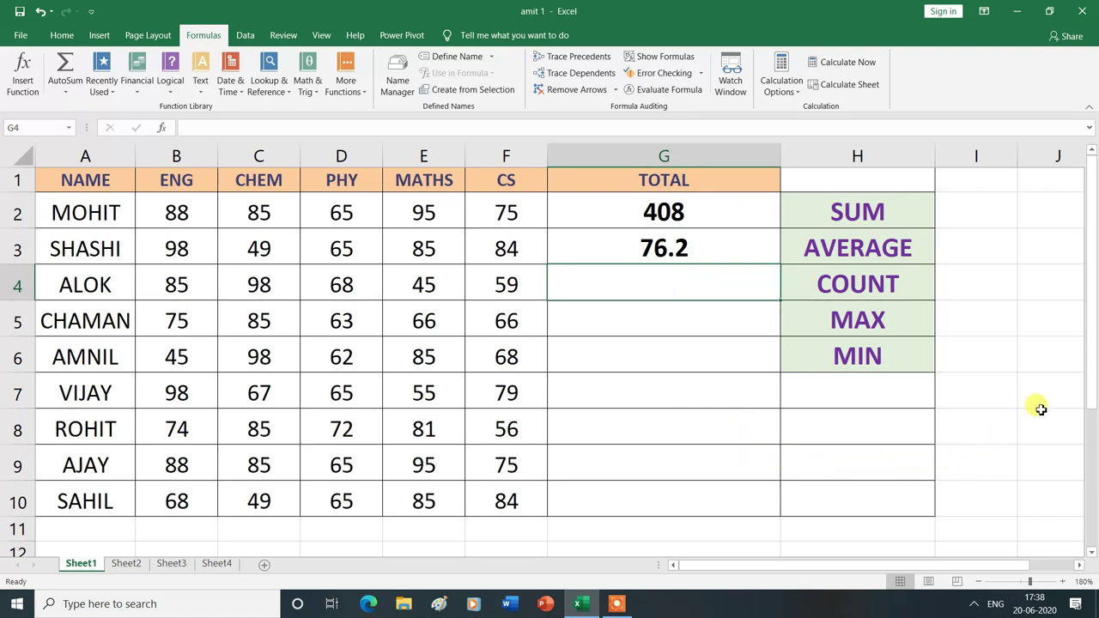
# - Enter =COUNT(B4:F4) in G4 showing 5, then clear it from G4
pyautogui.write('=coun')
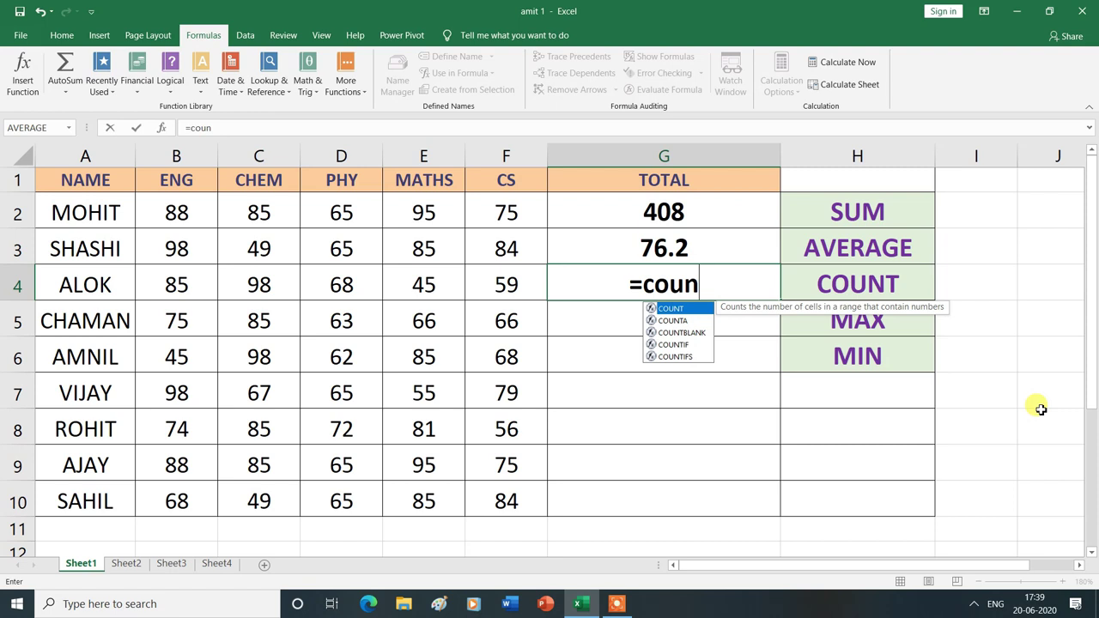
pyautogui.doubleClick(677, 309)
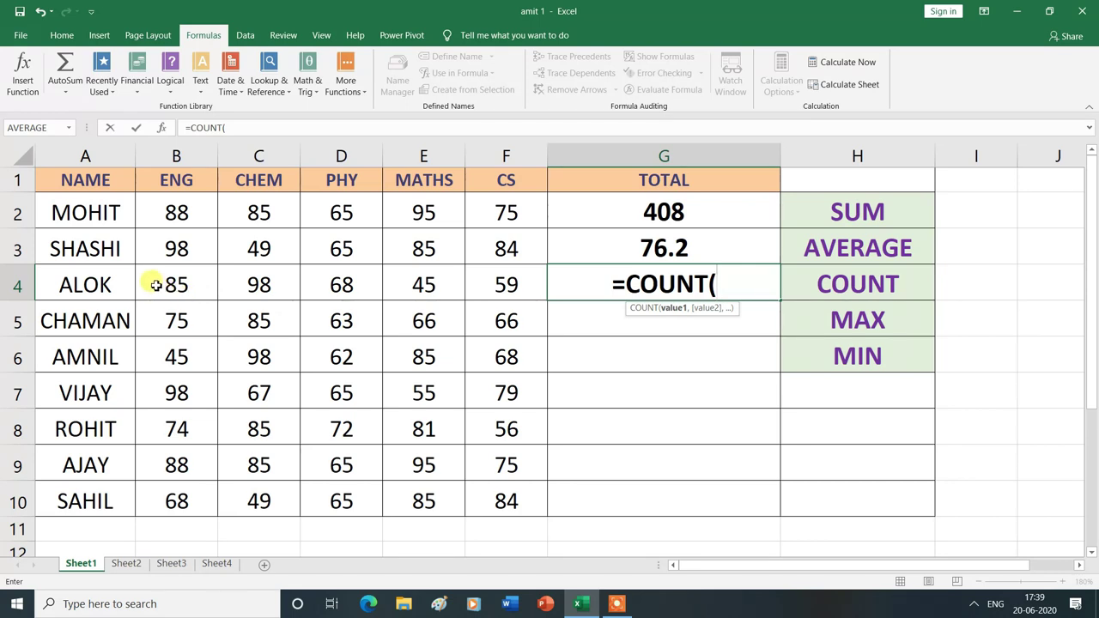
pyautogui.moveTo(155, 285); pyautogui.dragTo(506, 290)
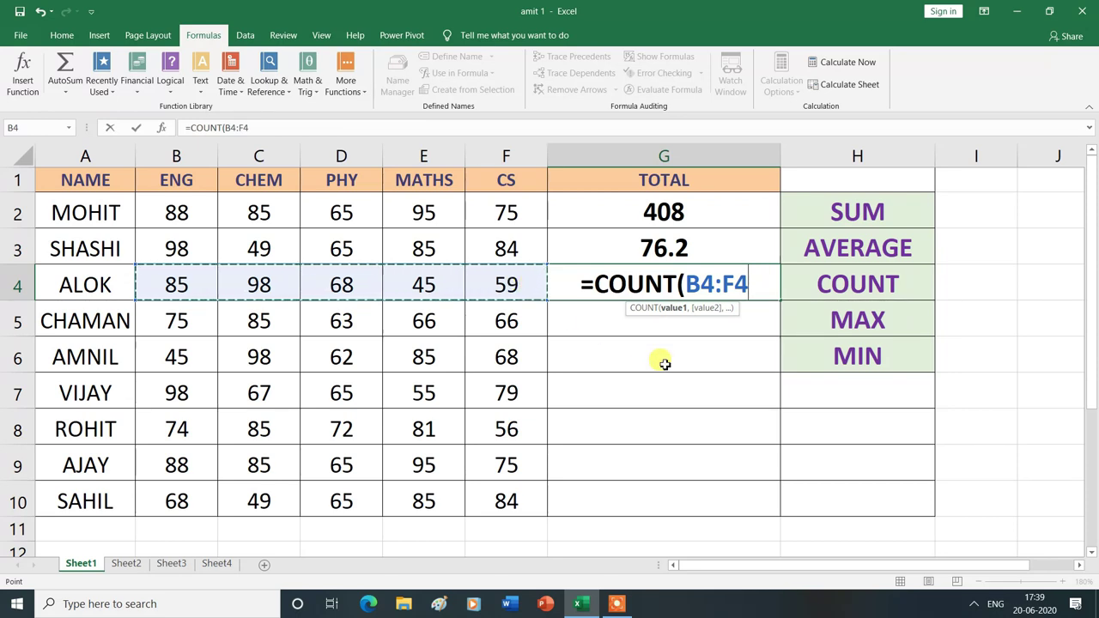
pyautogui.write(')')
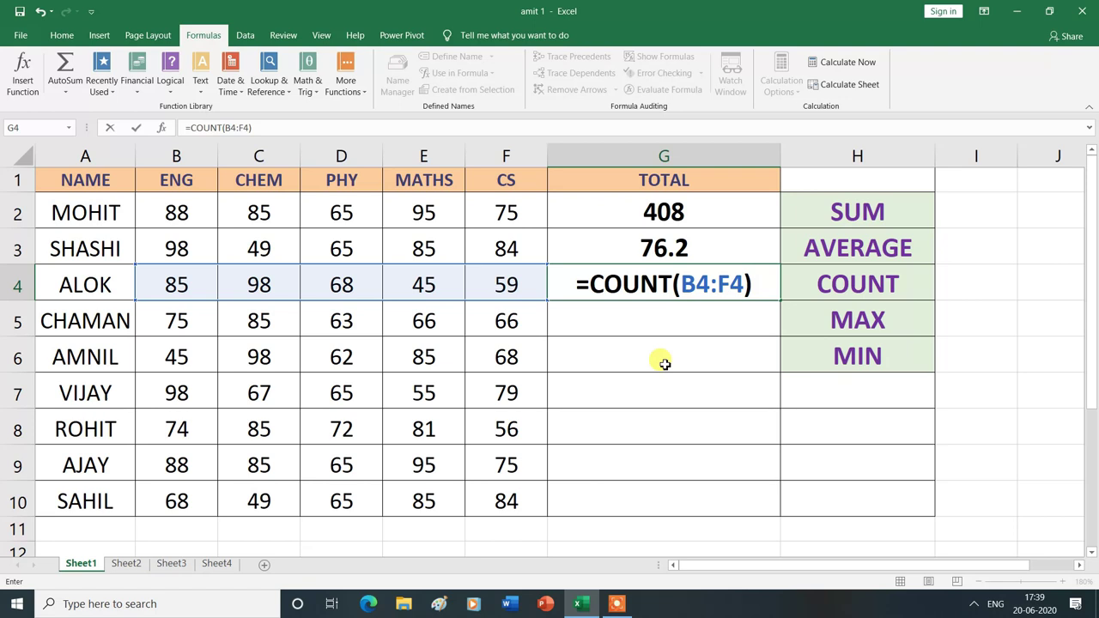
pyautogui.press('Return')
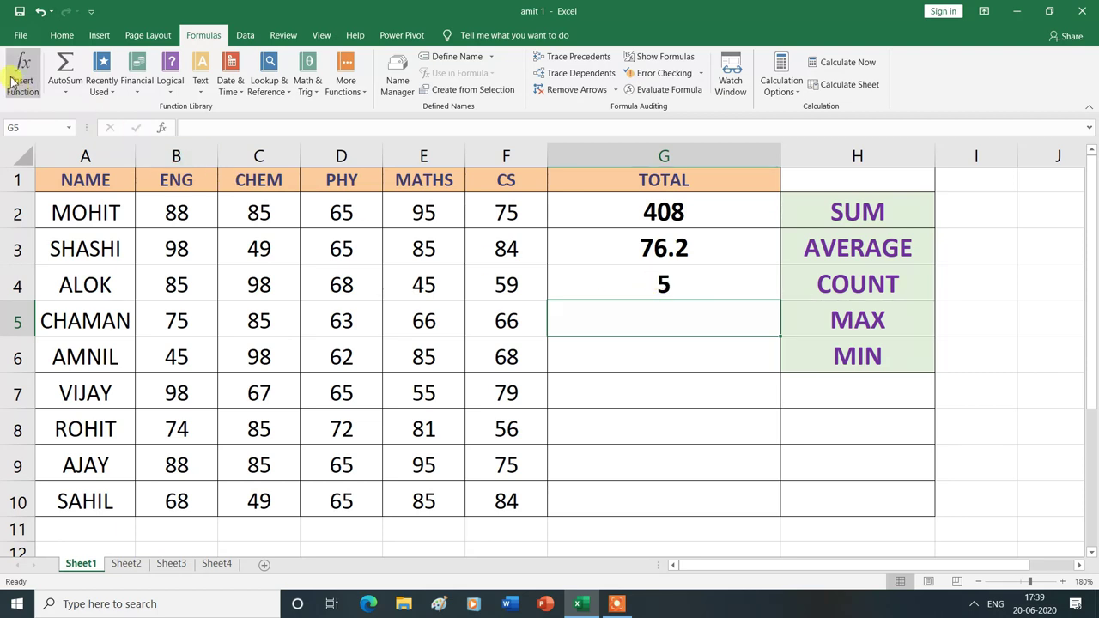
pyautogui.click(674, 285)
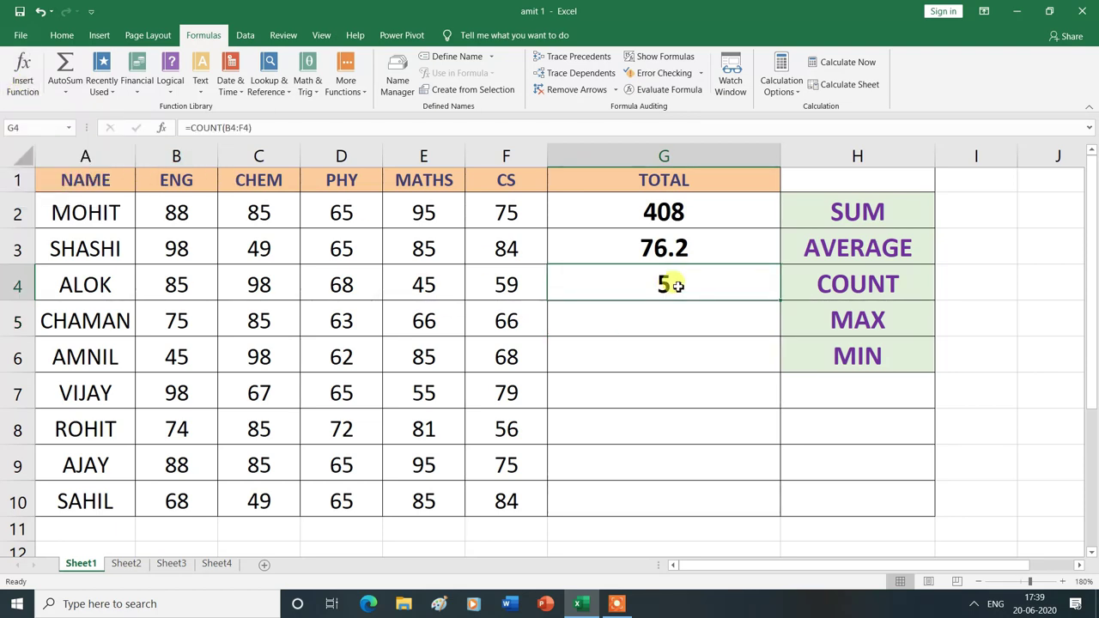
pyautogui.press('Delete')
# - Rebuild =COUNT(B4:F4) in G4 through an Insert Function search for 'count', showing 5
pyautogui.click(23, 76)
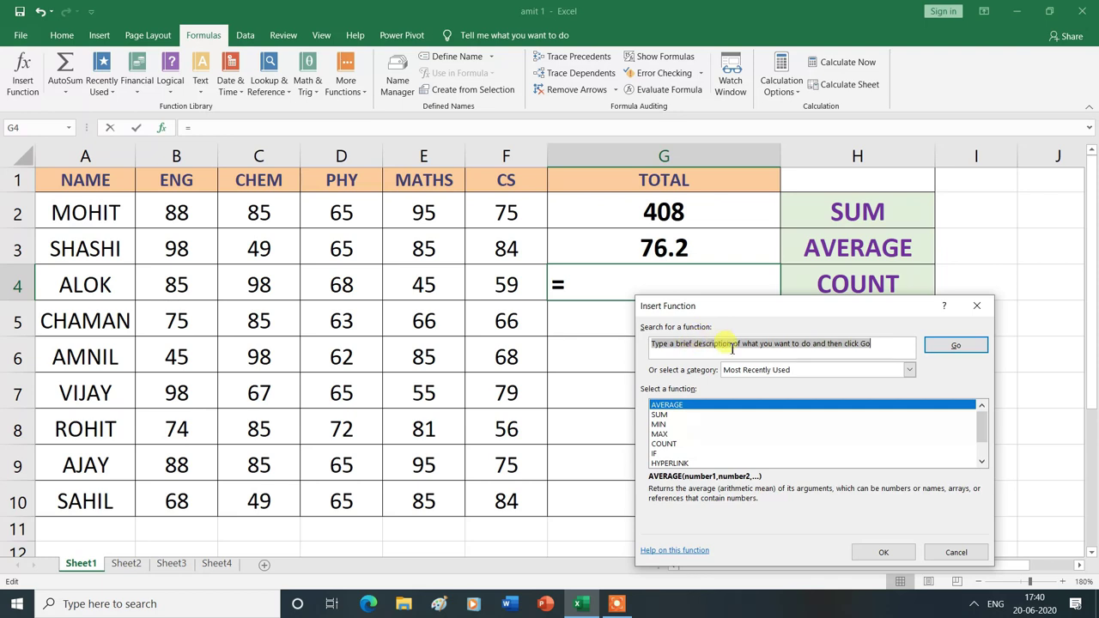
pyautogui.write('count')
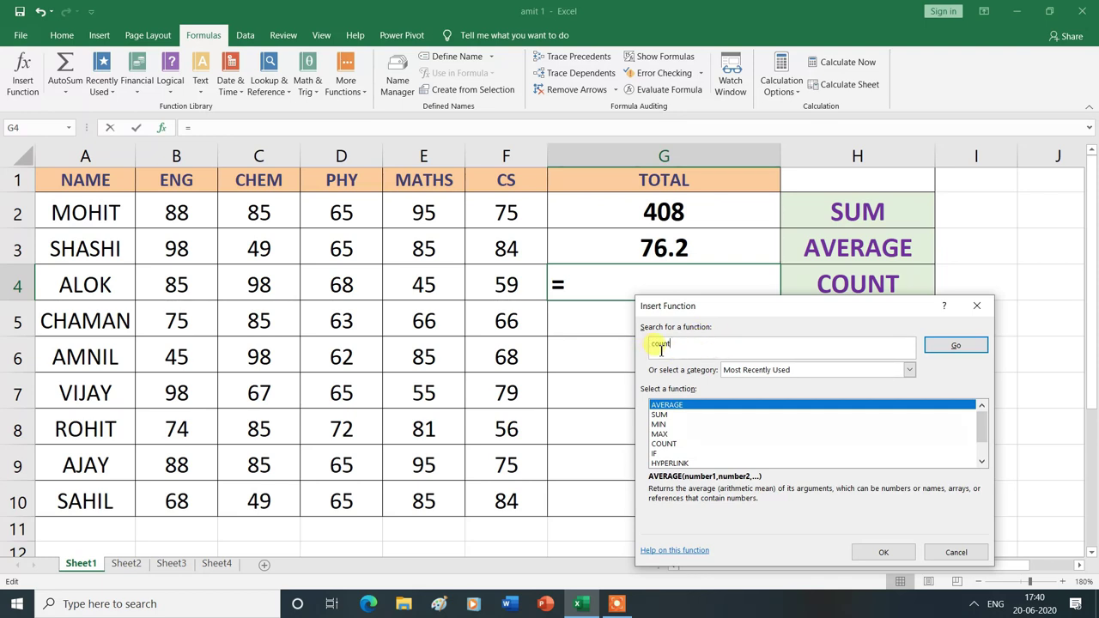
pyautogui.click(955, 346)
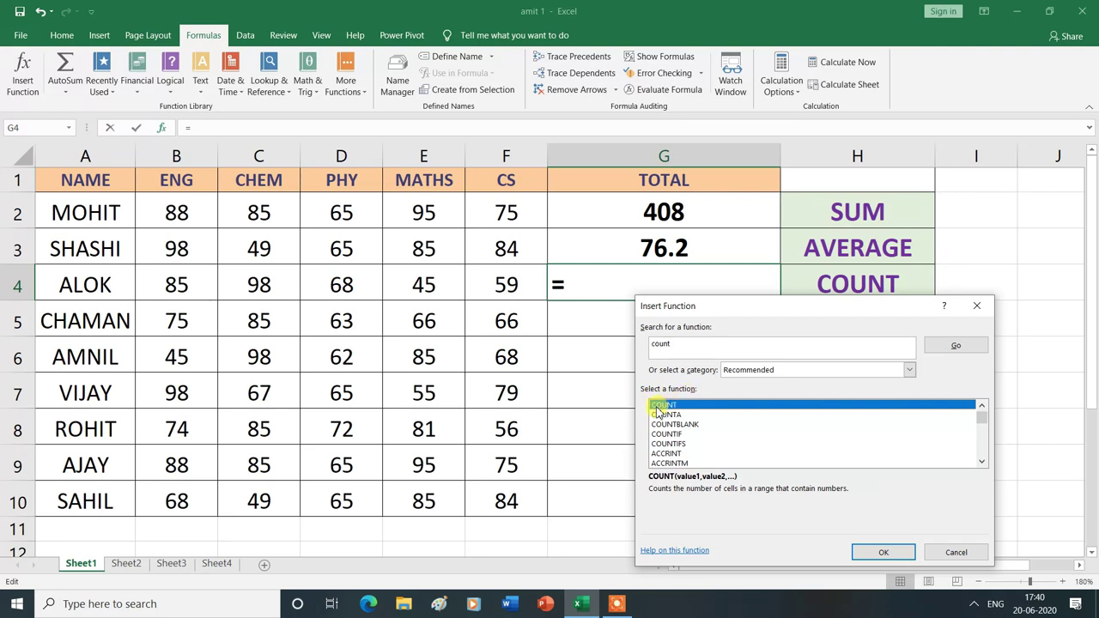
pyautogui.click(885, 552)
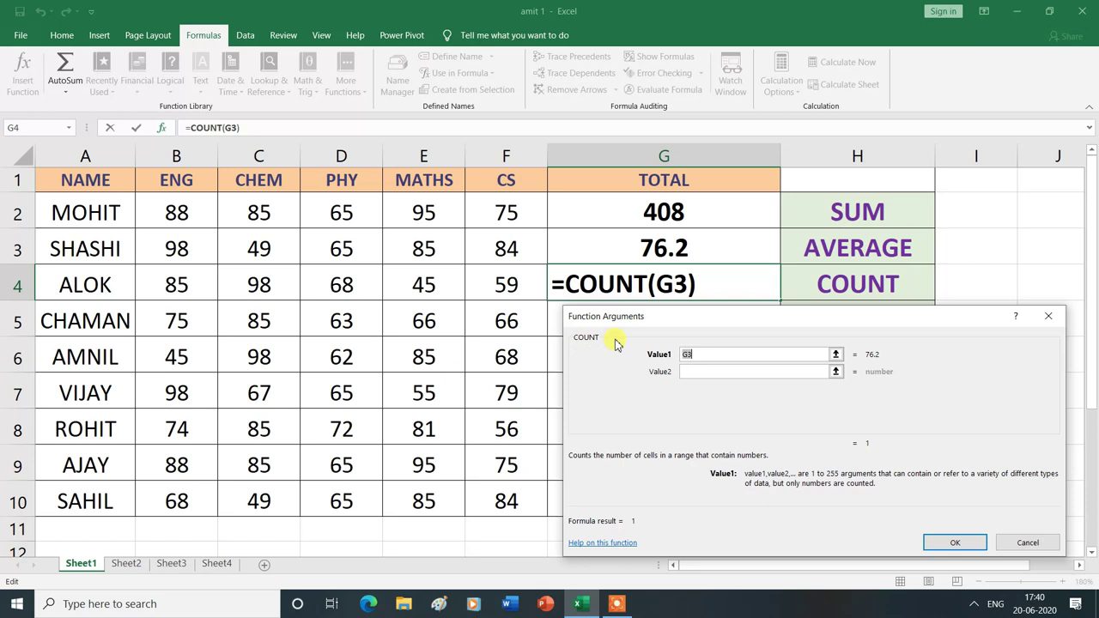
pyautogui.click(702, 355)
pyautogui.moveTo(166, 283); pyautogui.dragTo(506, 284)
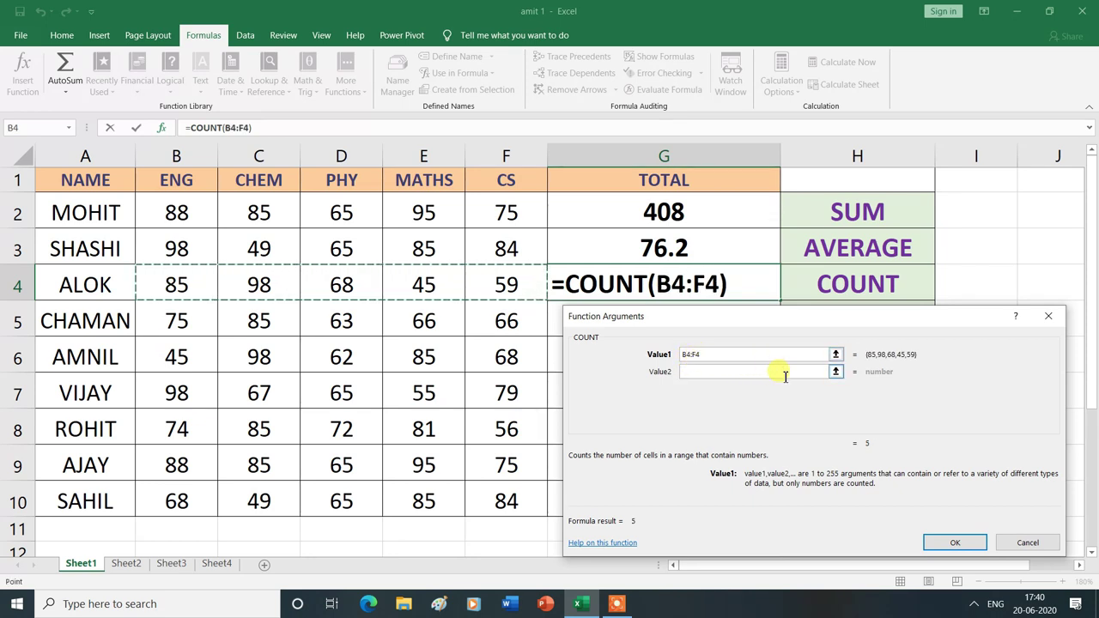
pyautogui.click(955, 544)
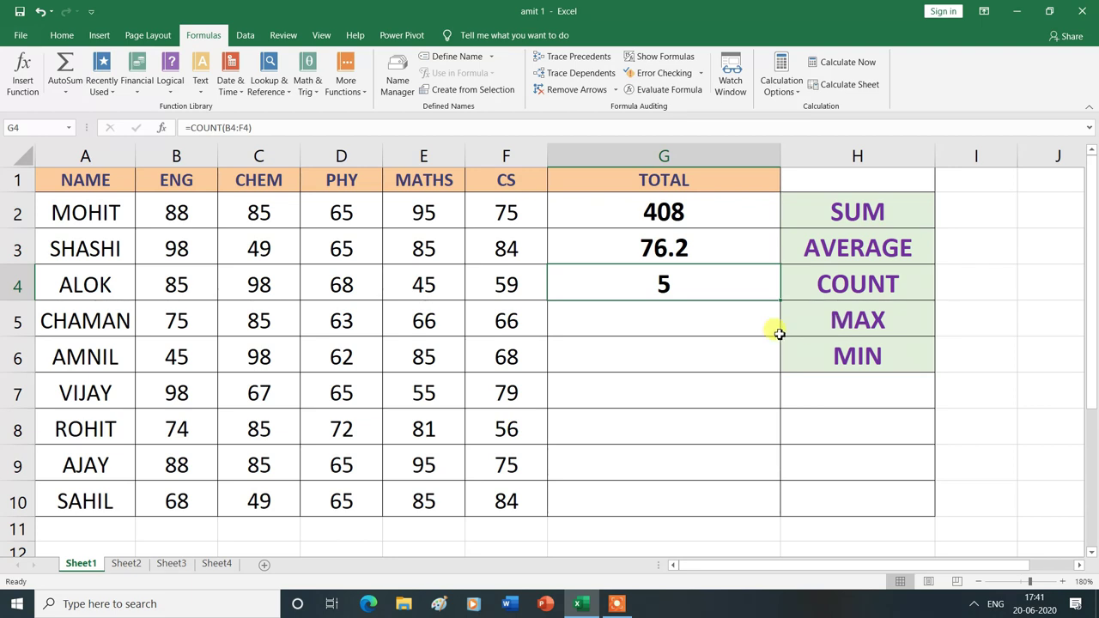
# - Enter =MAX(B5:F5) in G5, showing row 5's highest mark of 85
pyautogui.click(642, 325)
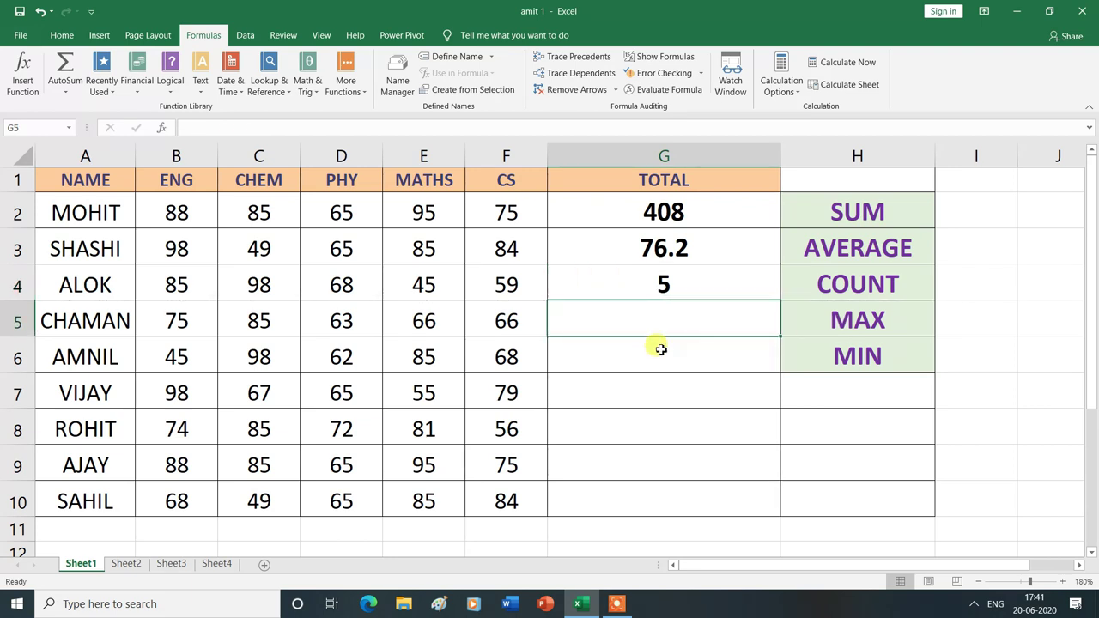
pyautogui.write('=ma')
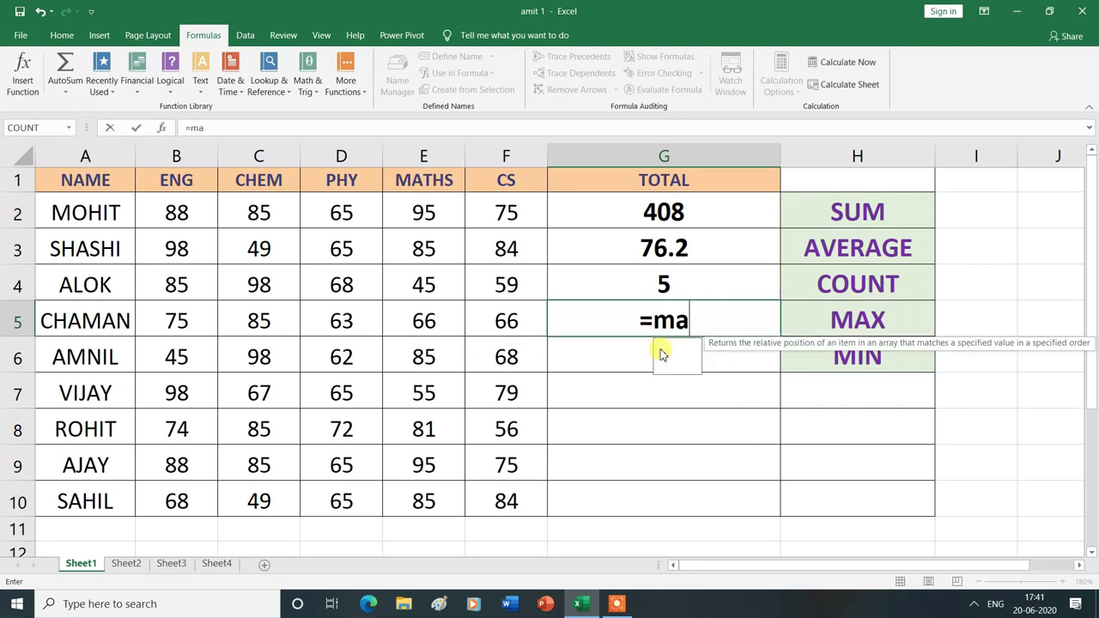
pyautogui.write('x')
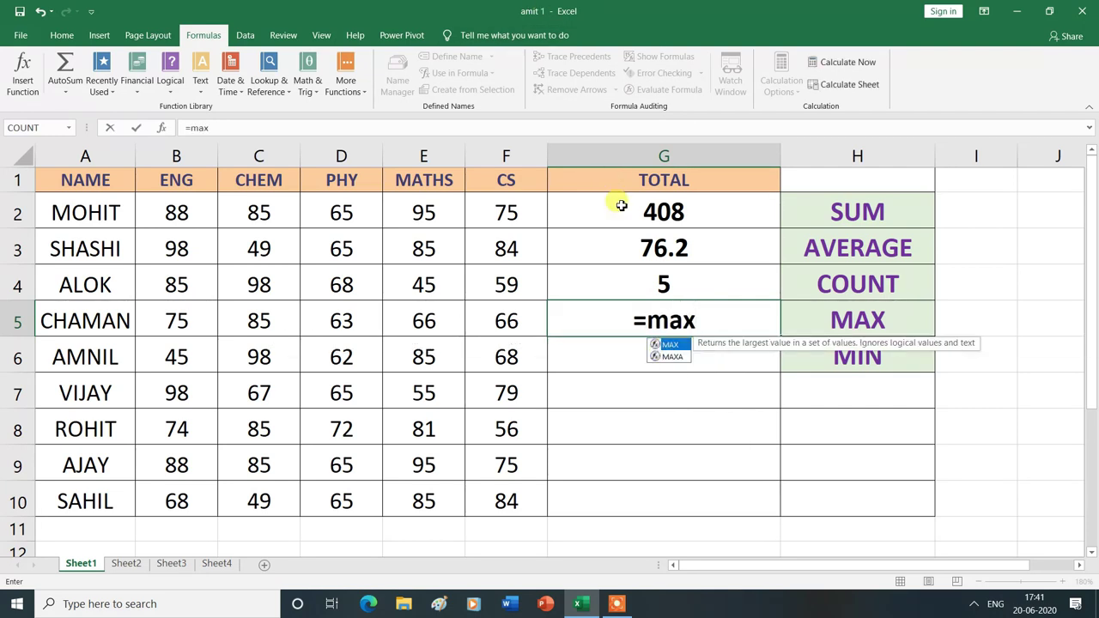
pyautogui.doubleClick(673, 345)
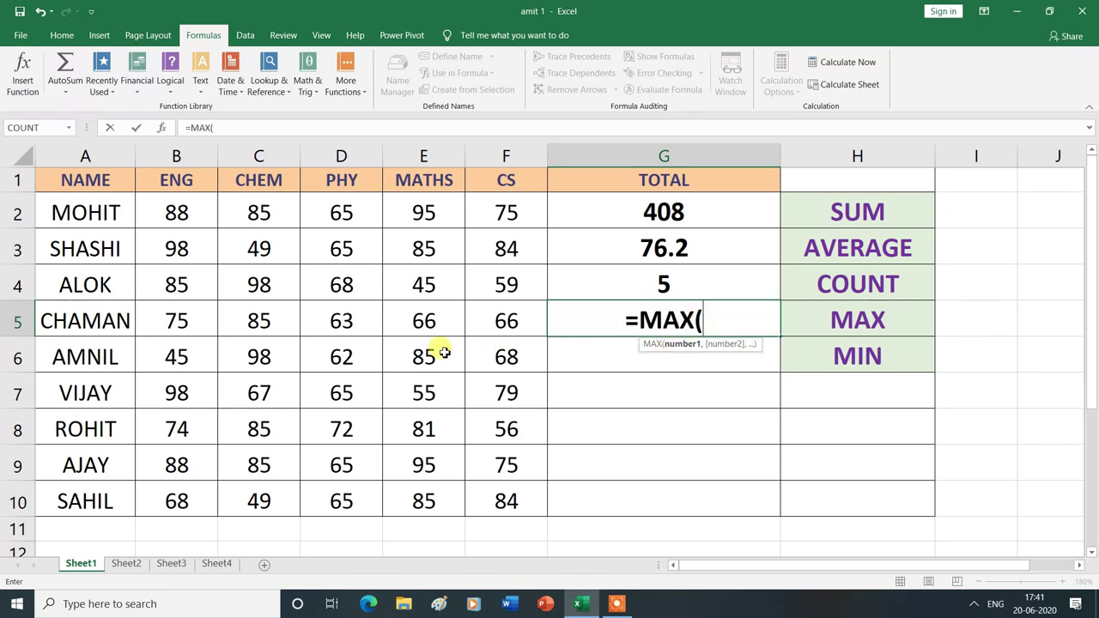
pyautogui.moveTo(178, 323); pyautogui.dragTo(487, 329)
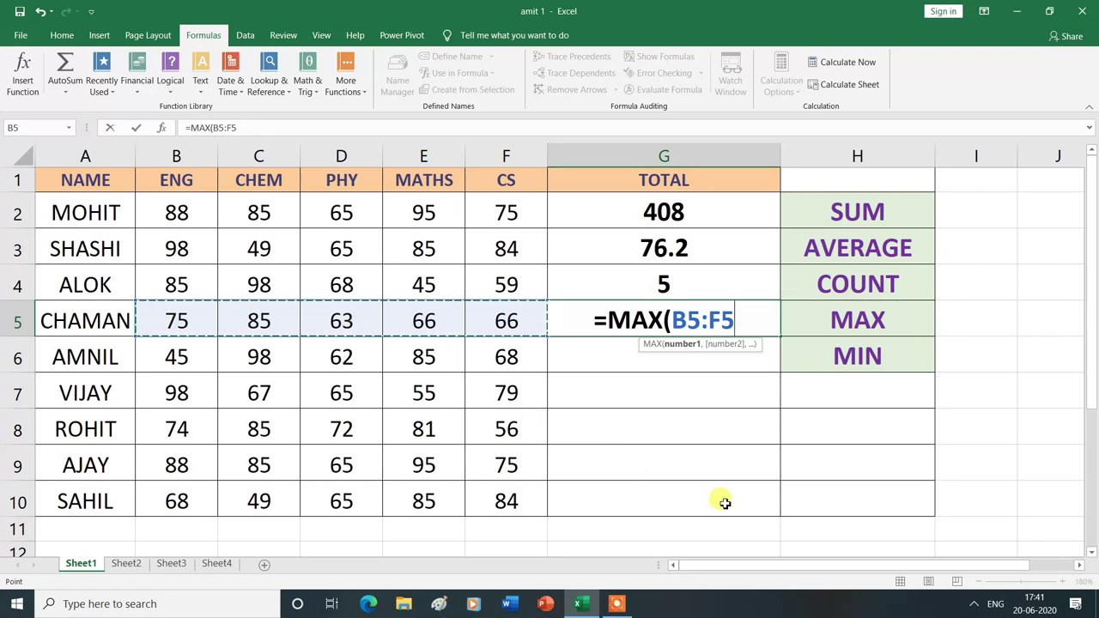
pyautogui.write(')')
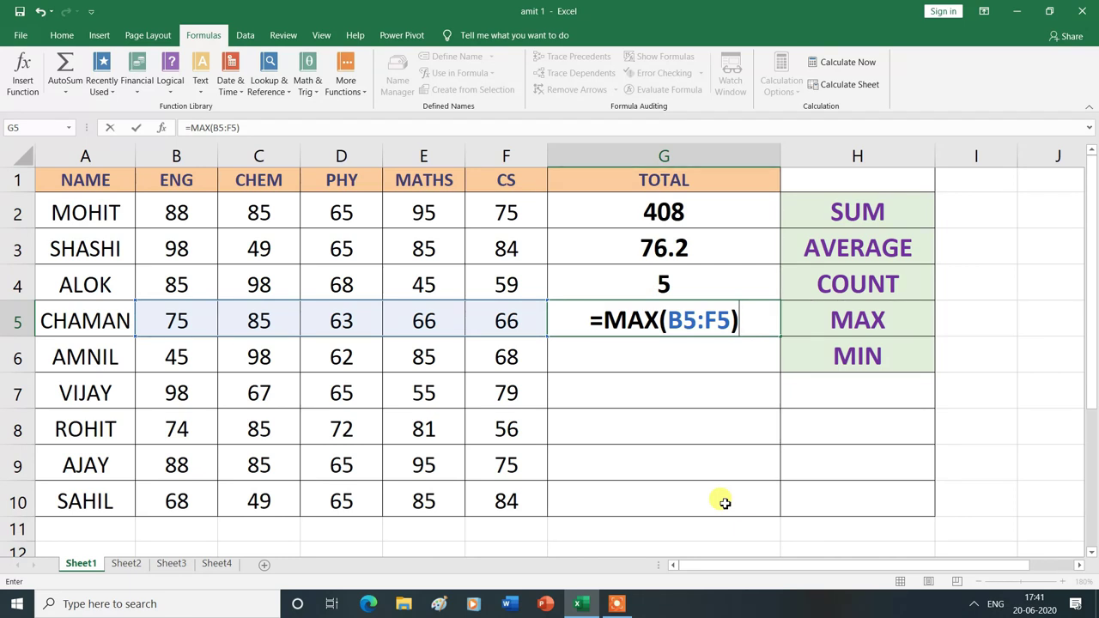
pyautogui.press('Return')
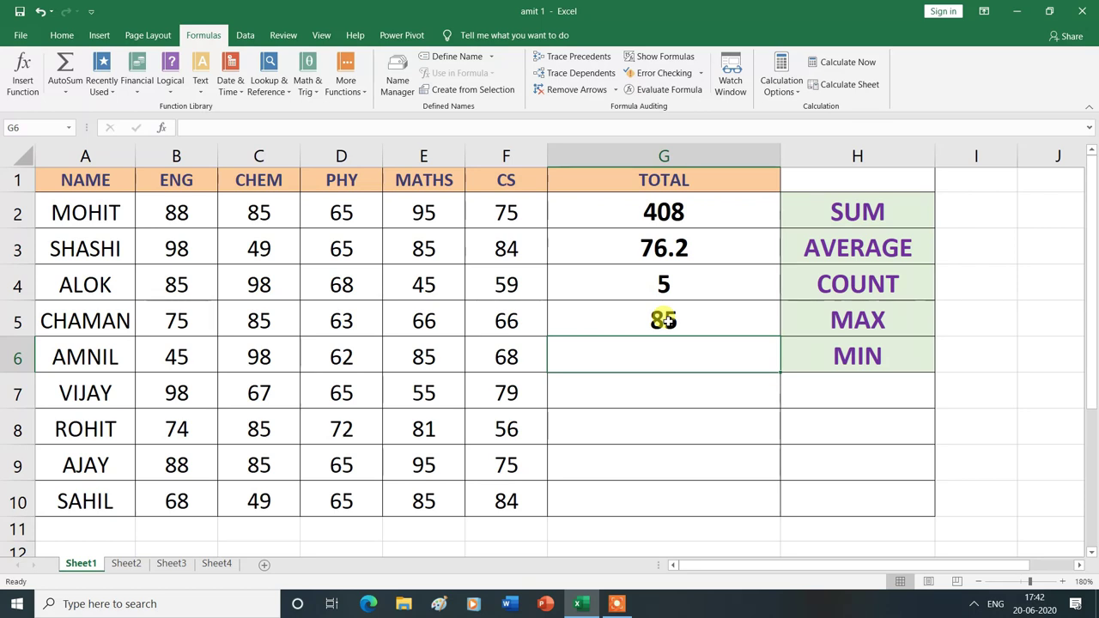
pyautogui.click(663, 320)
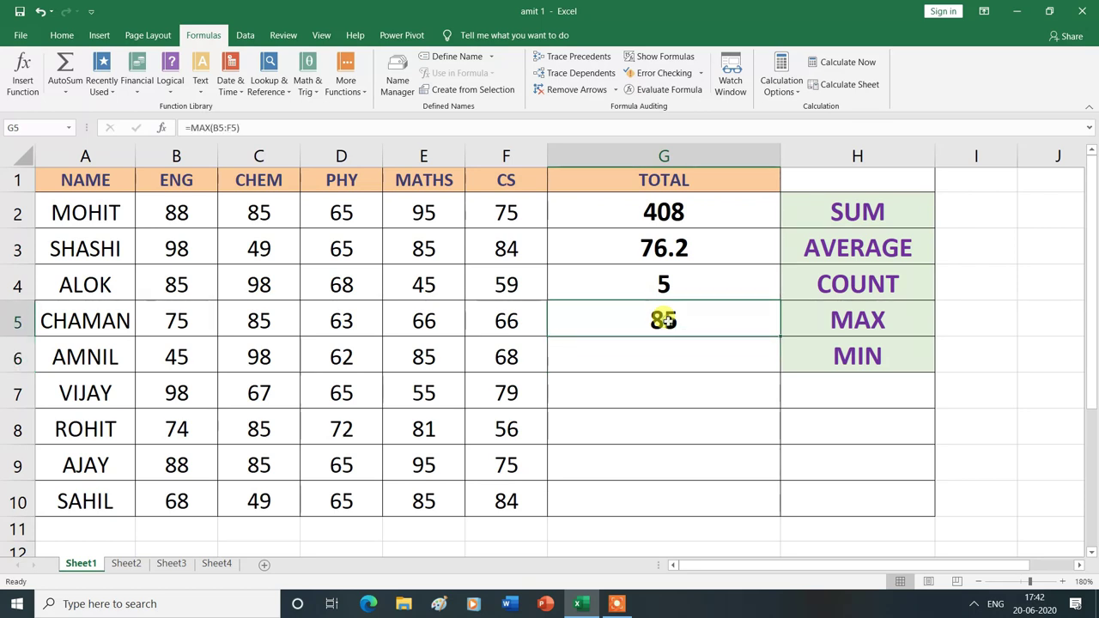
# - Clear G5 and open MAX's Function Arguments by searching 'ma'
pyautogui.press('Delete')
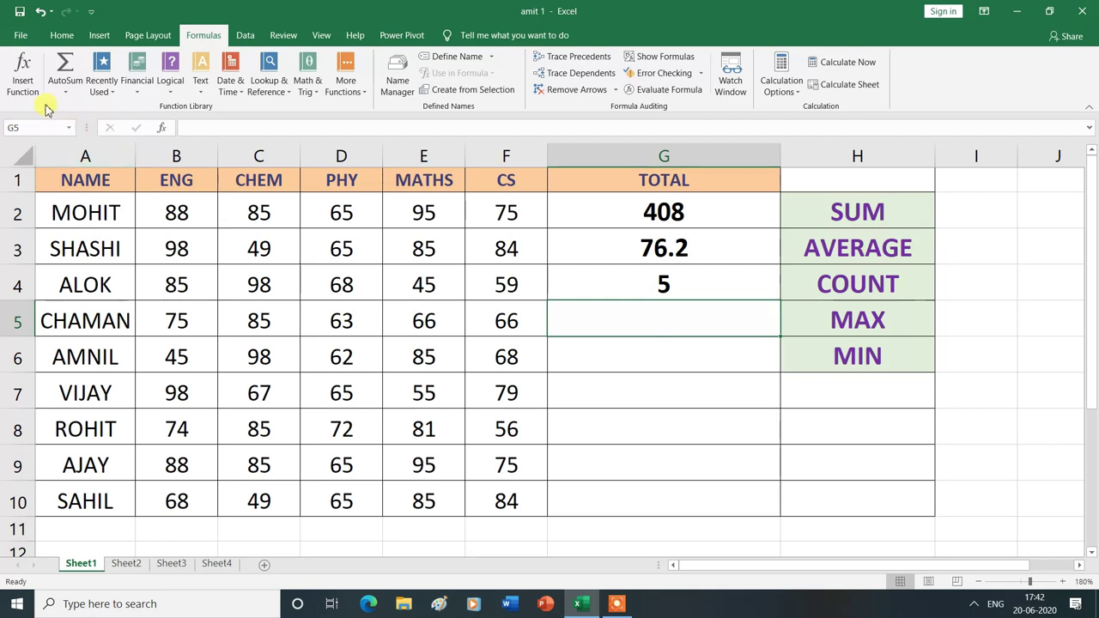
pyautogui.click(24, 71)
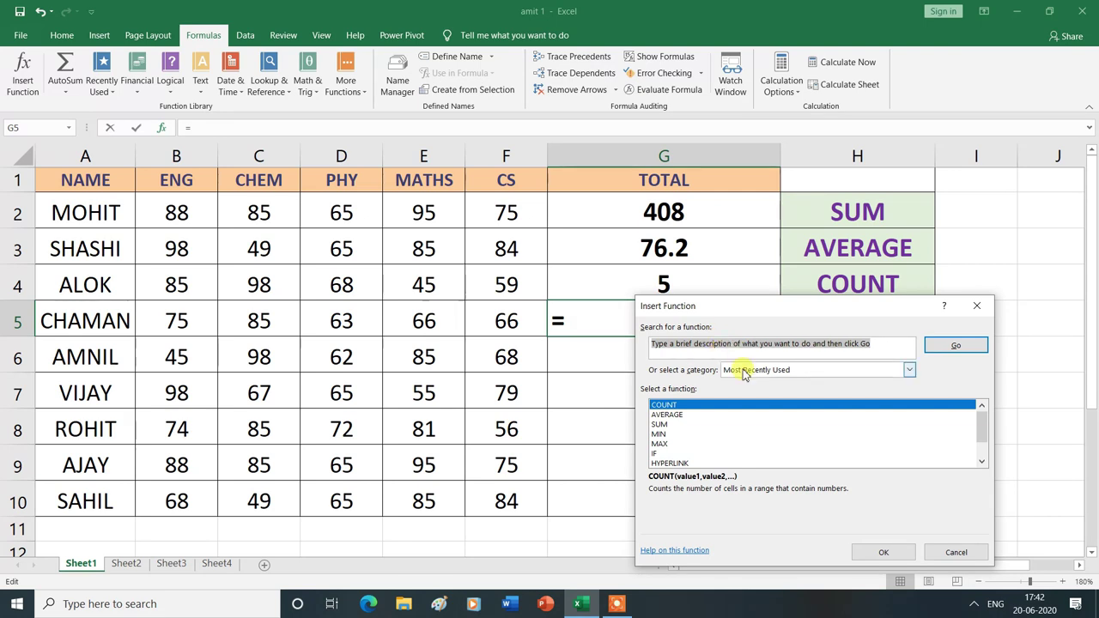
pyautogui.write('max')
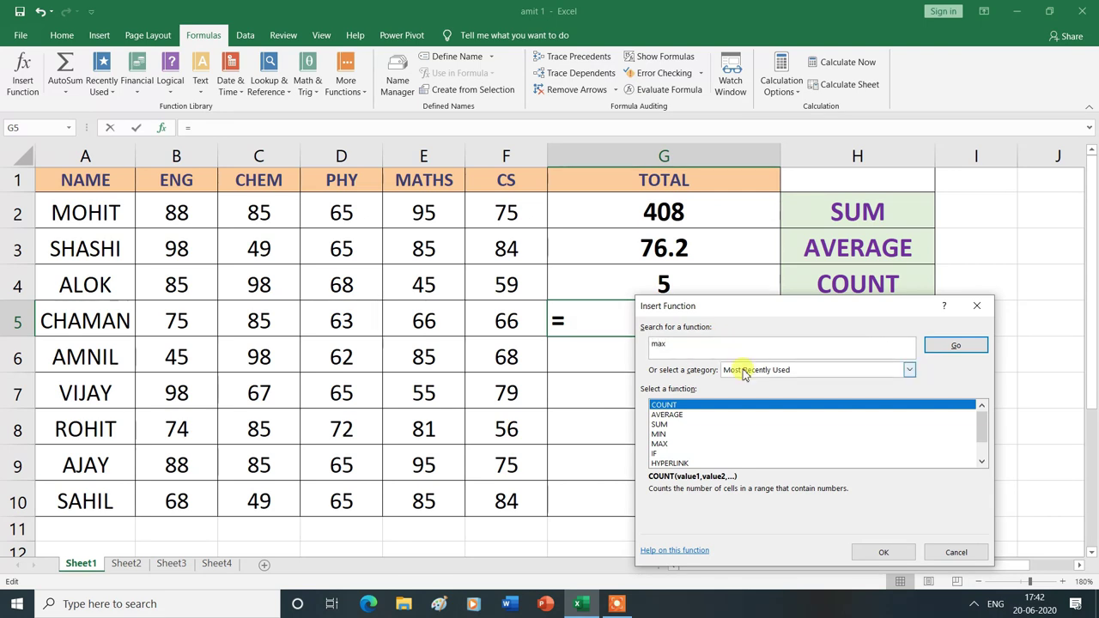
pyautogui.click(955, 347)
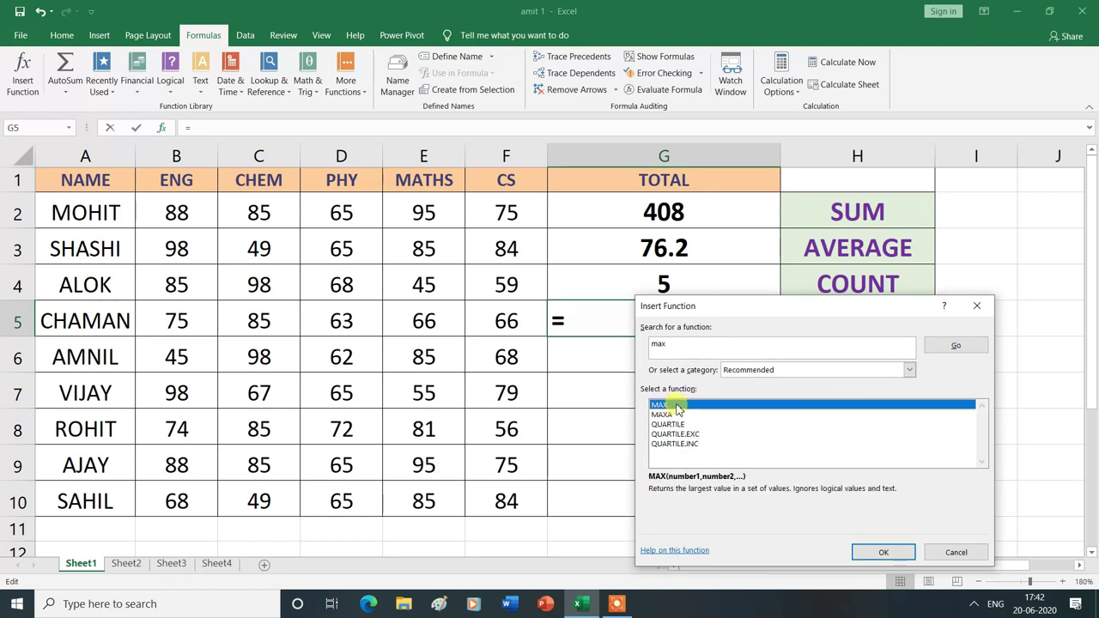
pyautogui.click(877, 553)
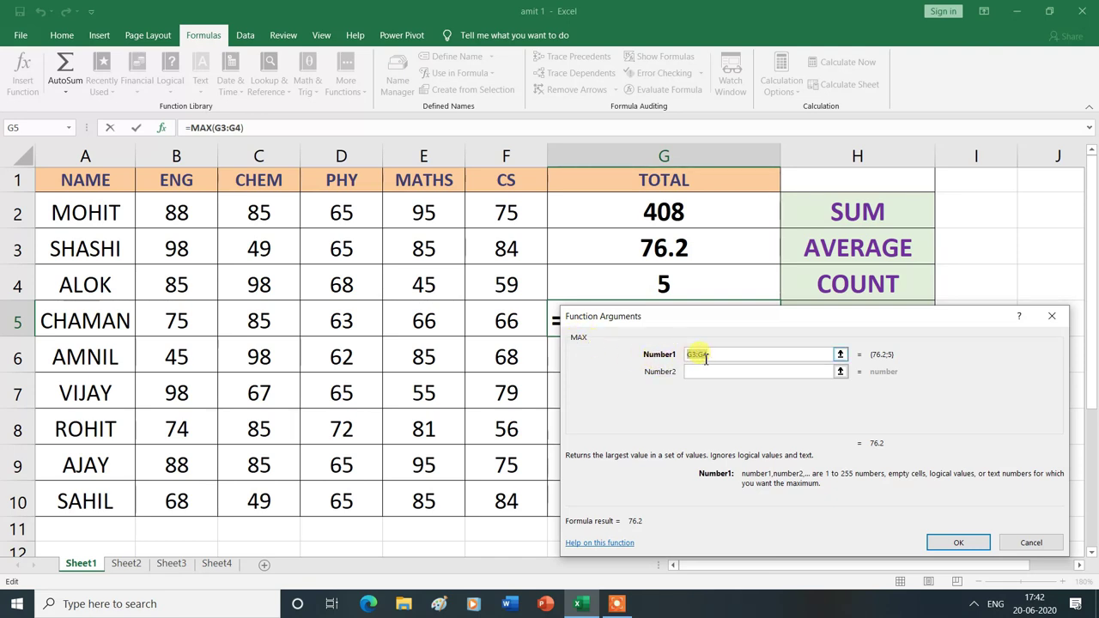
# - Set Number1 to B5:F5 and confirm, so G5 shows 85
pyautogui.moveTo(765, 314); pyautogui.dragTo(767, 371)
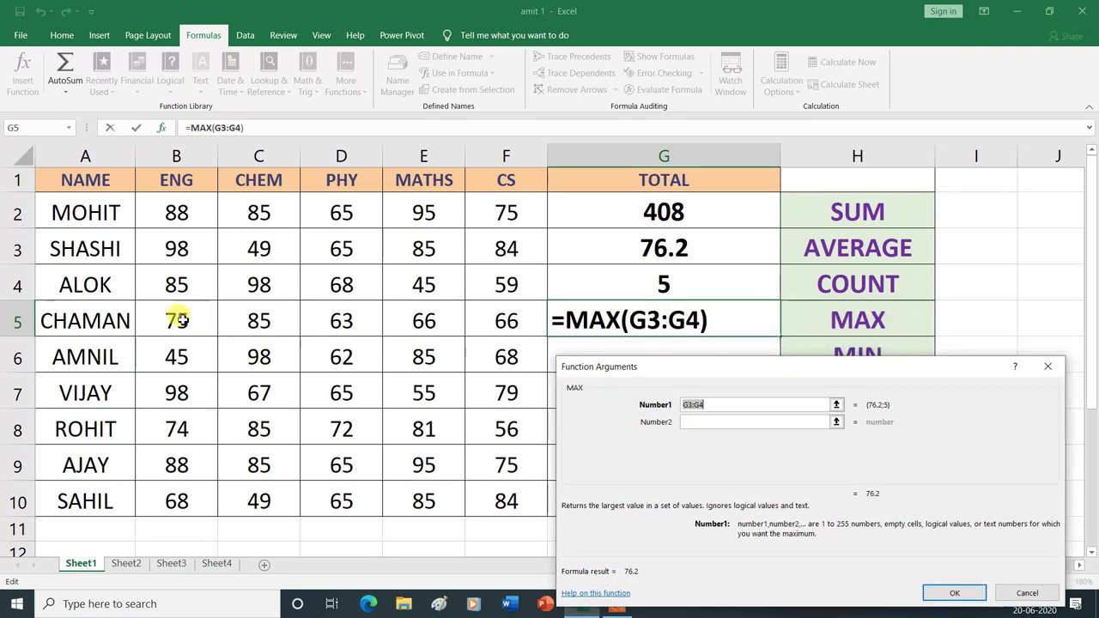
pyautogui.moveTo(170, 319); pyautogui.dragTo(499, 325)
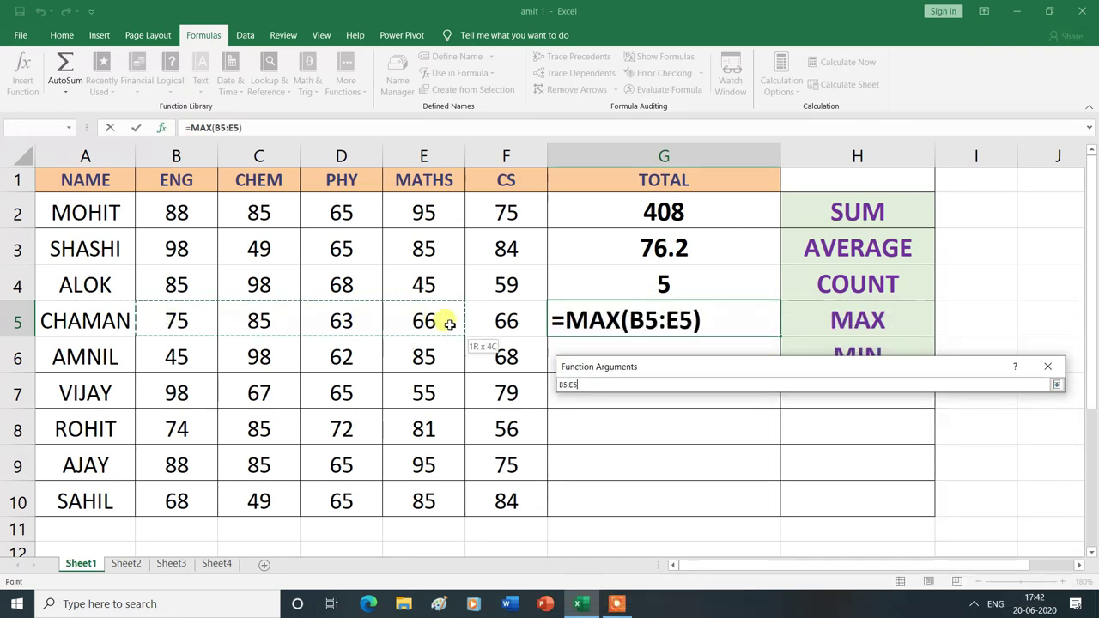
pyautogui.moveTo(499, 326); pyautogui.dragTo(489, 324)
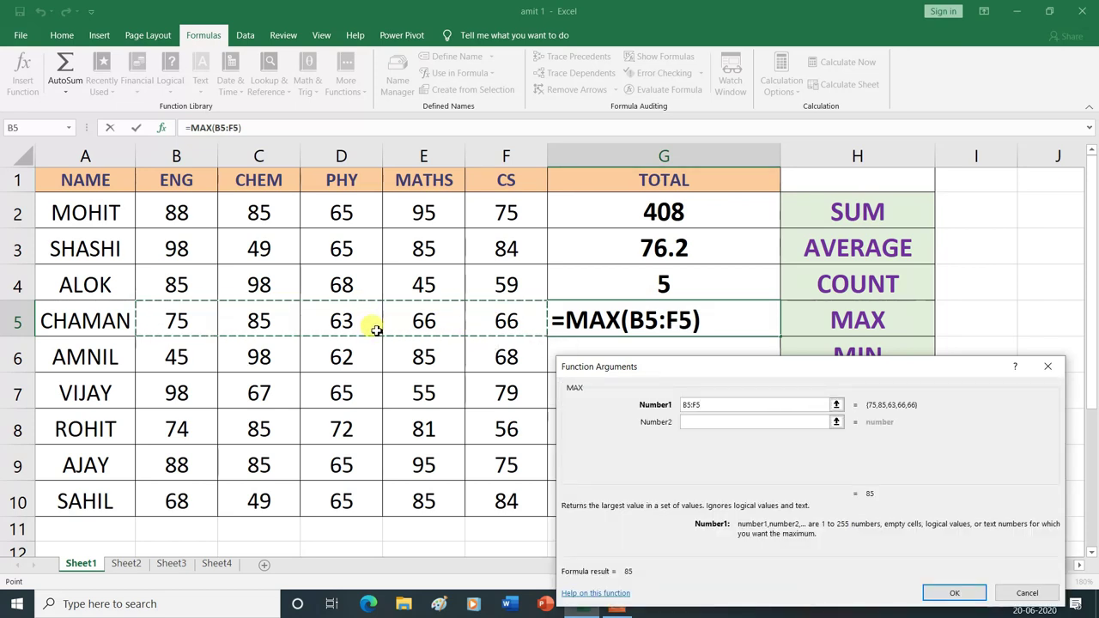
pyautogui.click(687, 415)
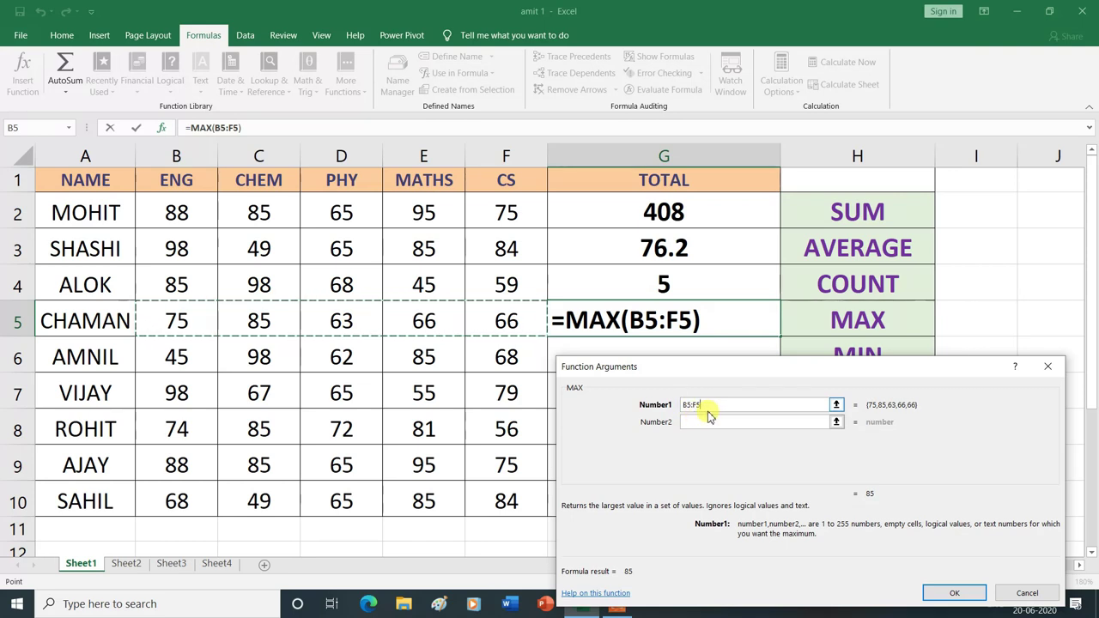
pyautogui.click(955, 593)
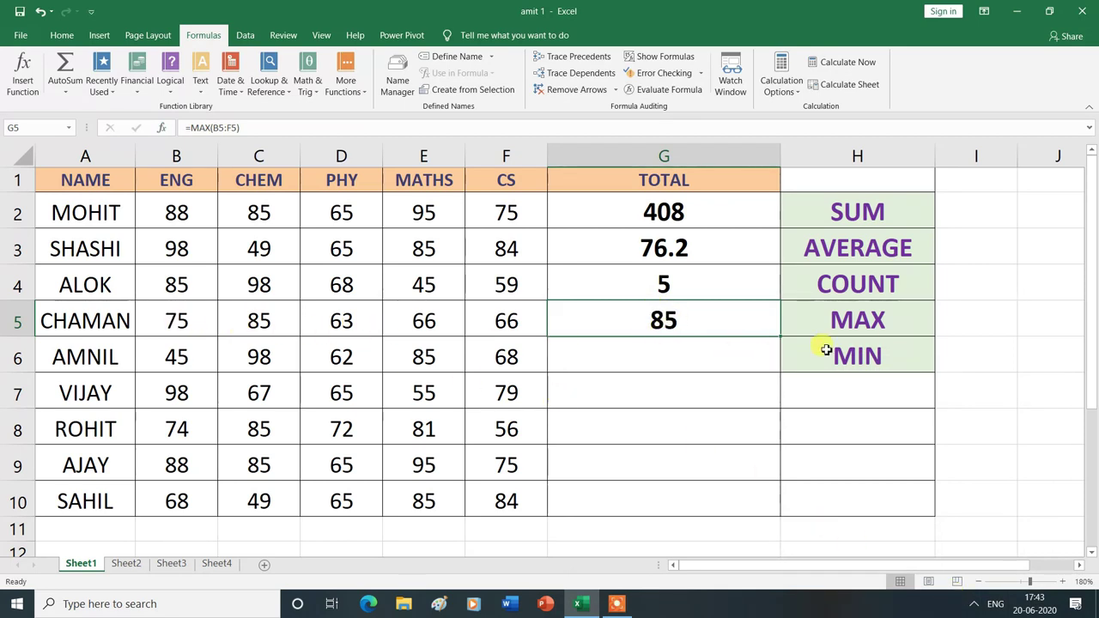
pyautogui.click(658, 364)
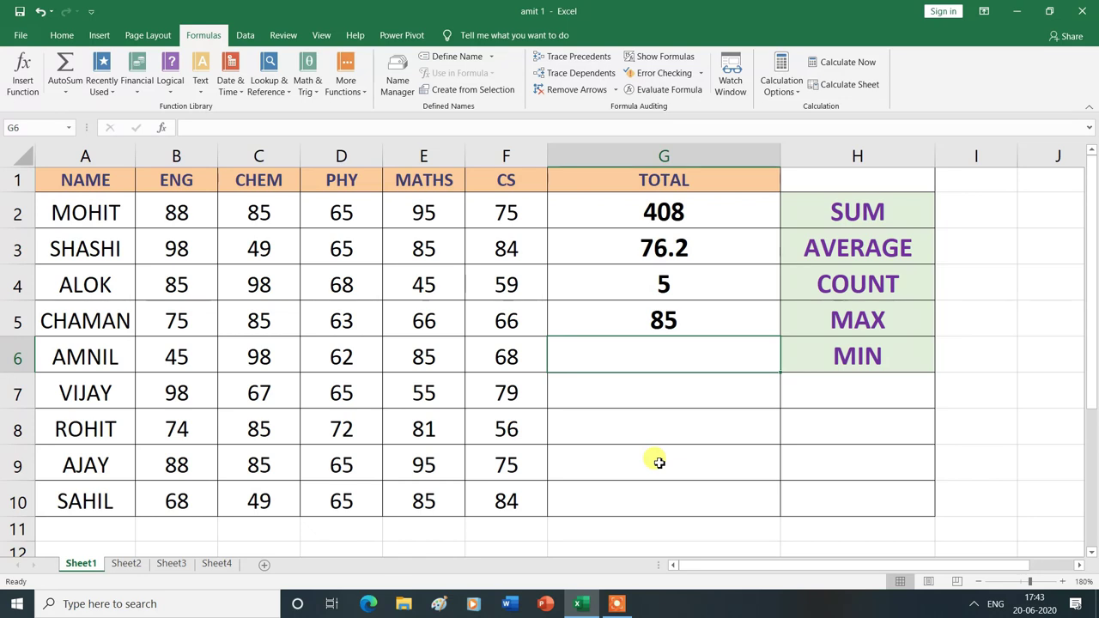
# - Enter =MIN(B6:F6) in G6 so it shows 45, row 6's lowest mark
pyautogui.write('=min')
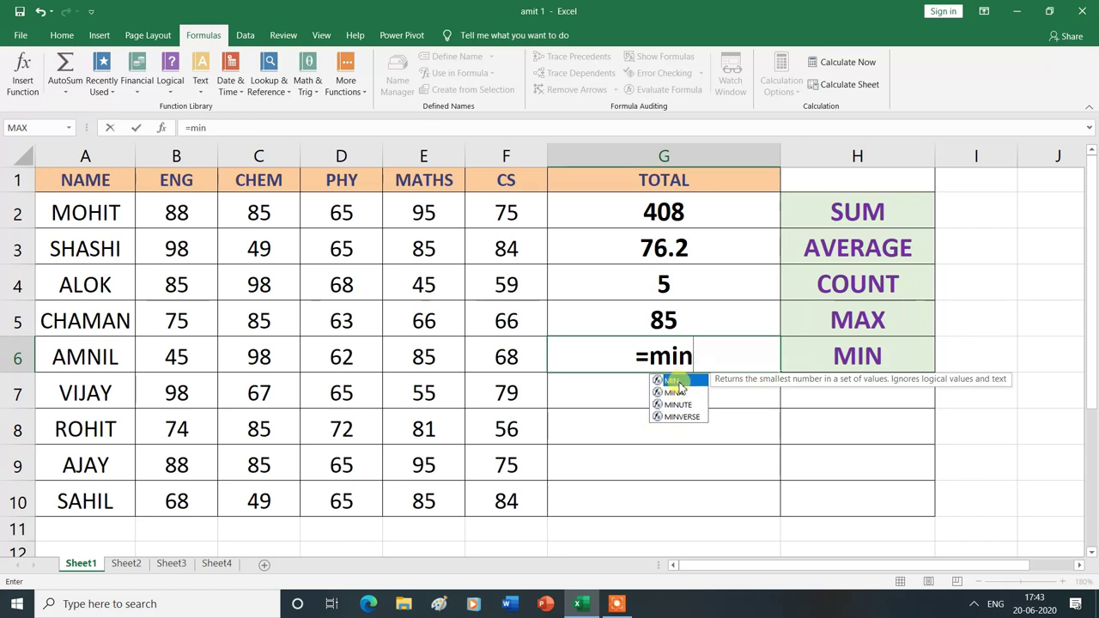
pyautogui.doubleClick(675, 382)
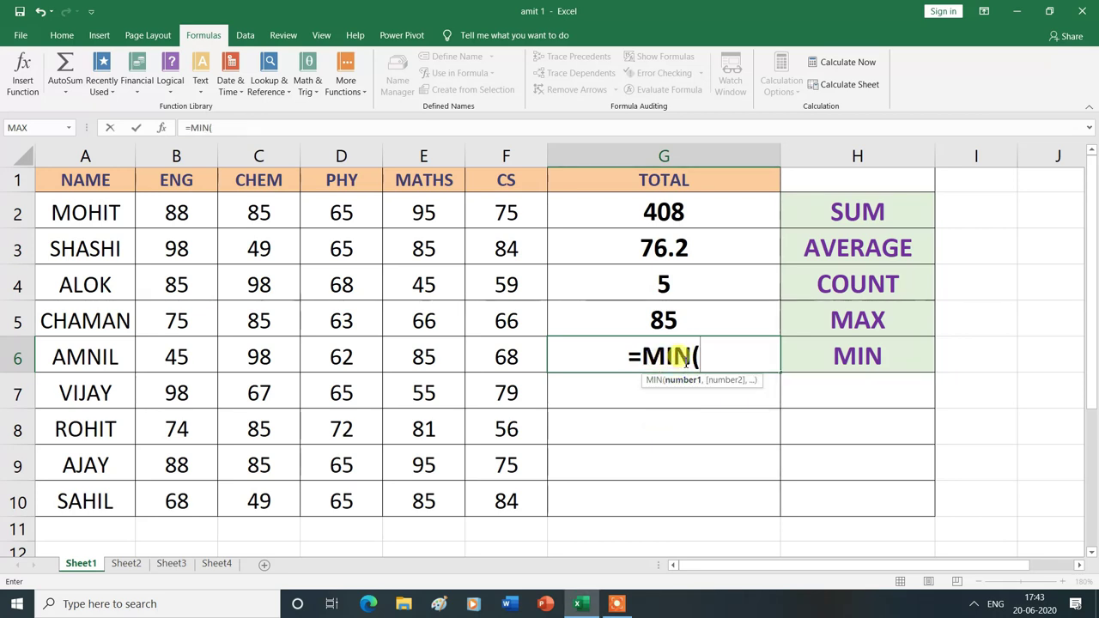
pyautogui.moveTo(176, 356); pyautogui.dragTo(506, 356)
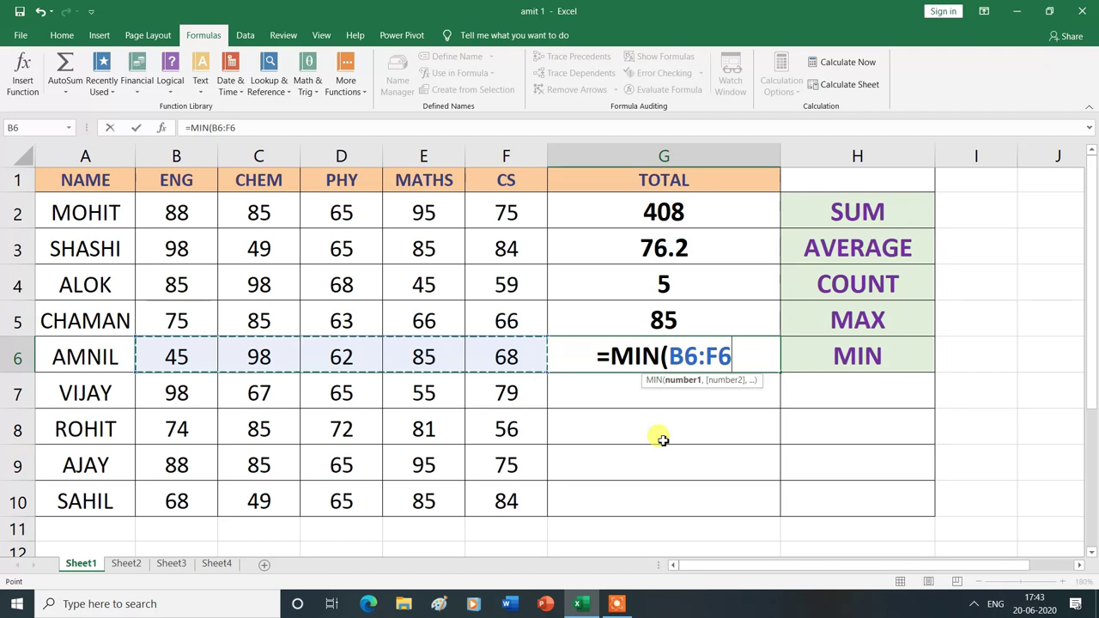
pyautogui.write(')')
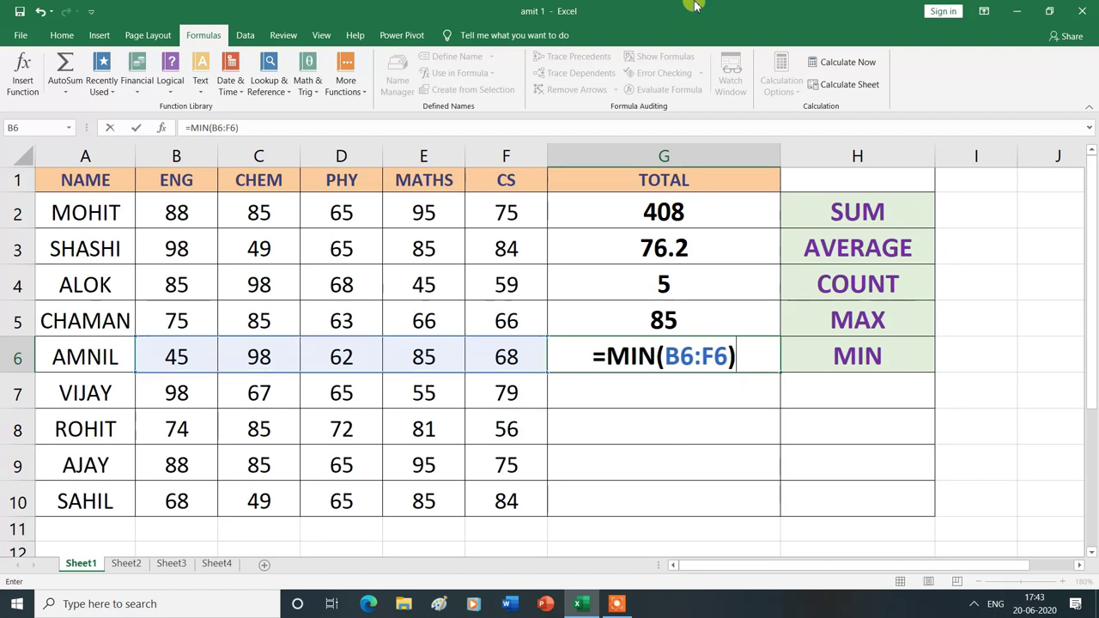
pyautogui.press('Return')
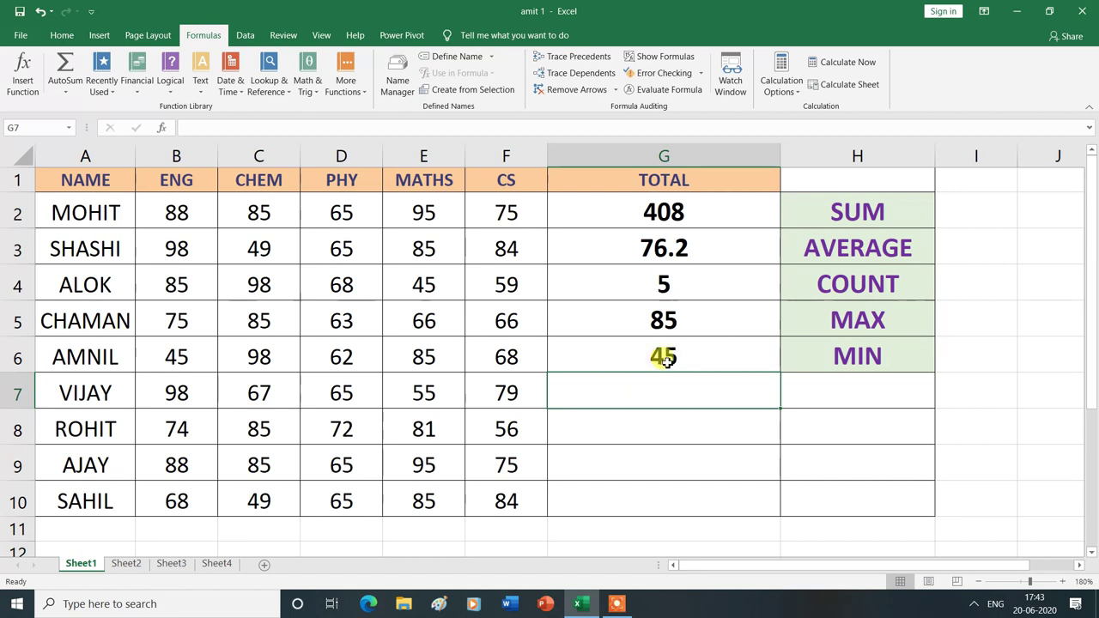
pyautogui.click(666, 360)
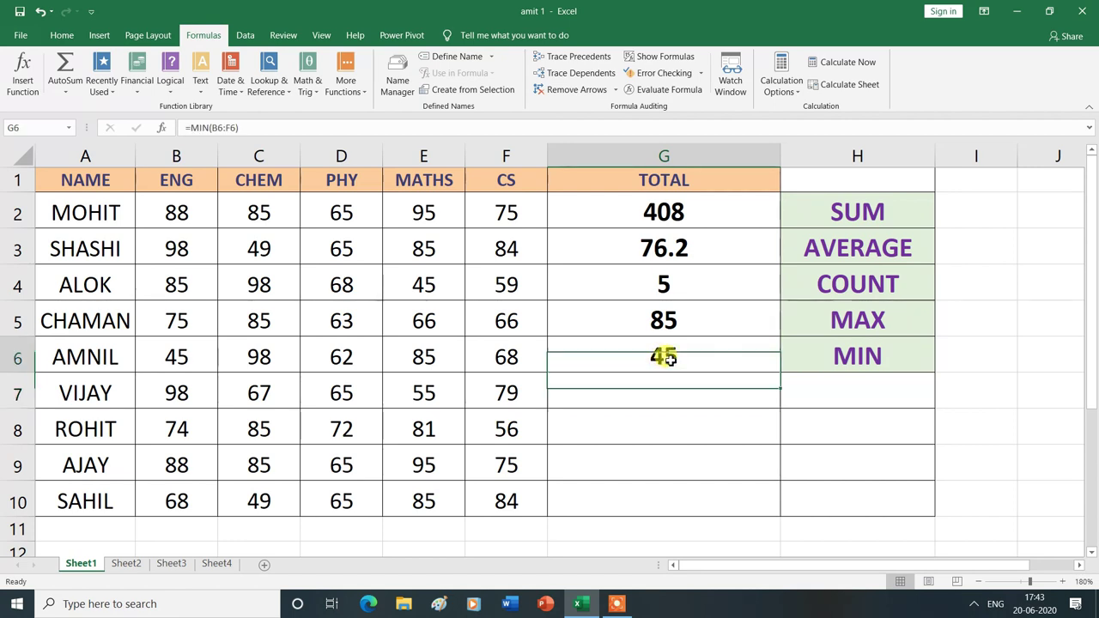
# - Clear G6 and recreate =MIN(B6:F6) through Insert Function, with Number1 set to B6:F6
pyautogui.press('Delete')
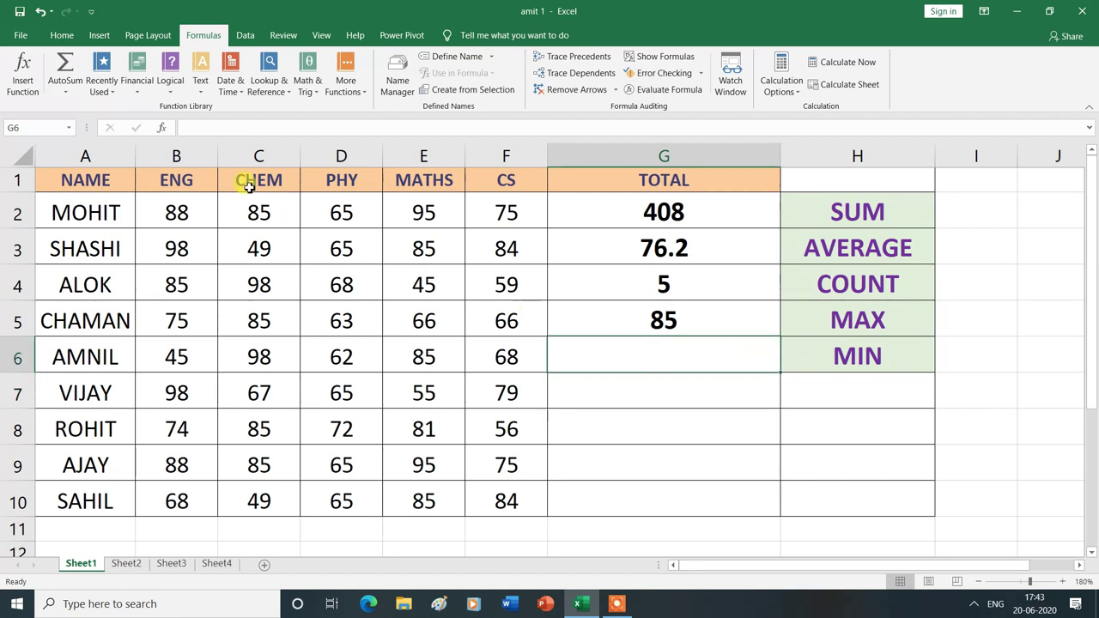
pyautogui.click(26, 75)
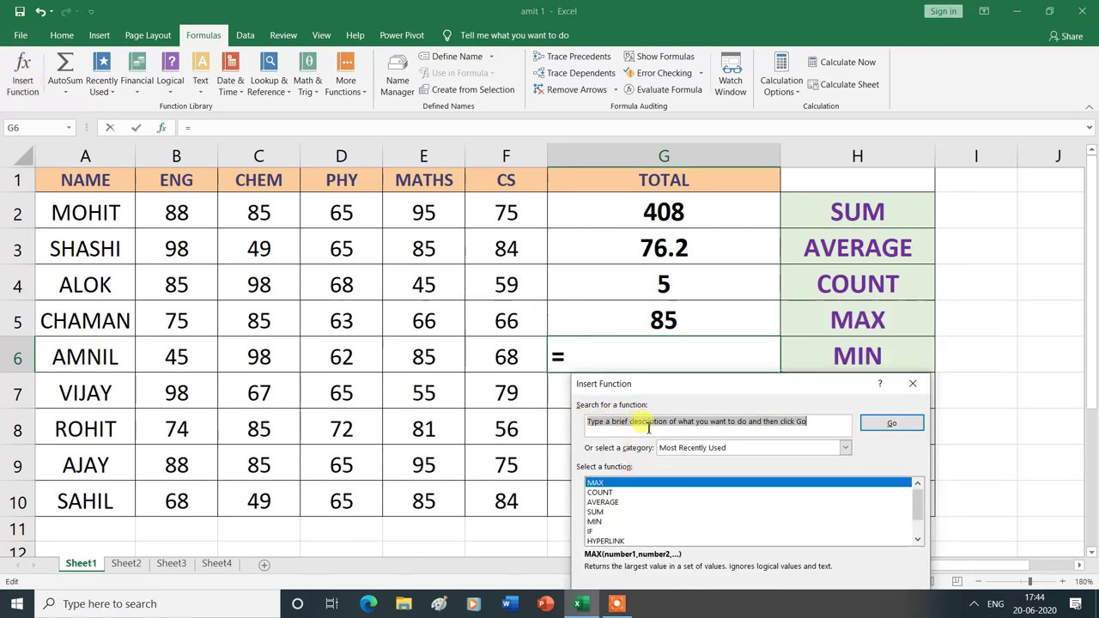
pyautogui.write('mi')
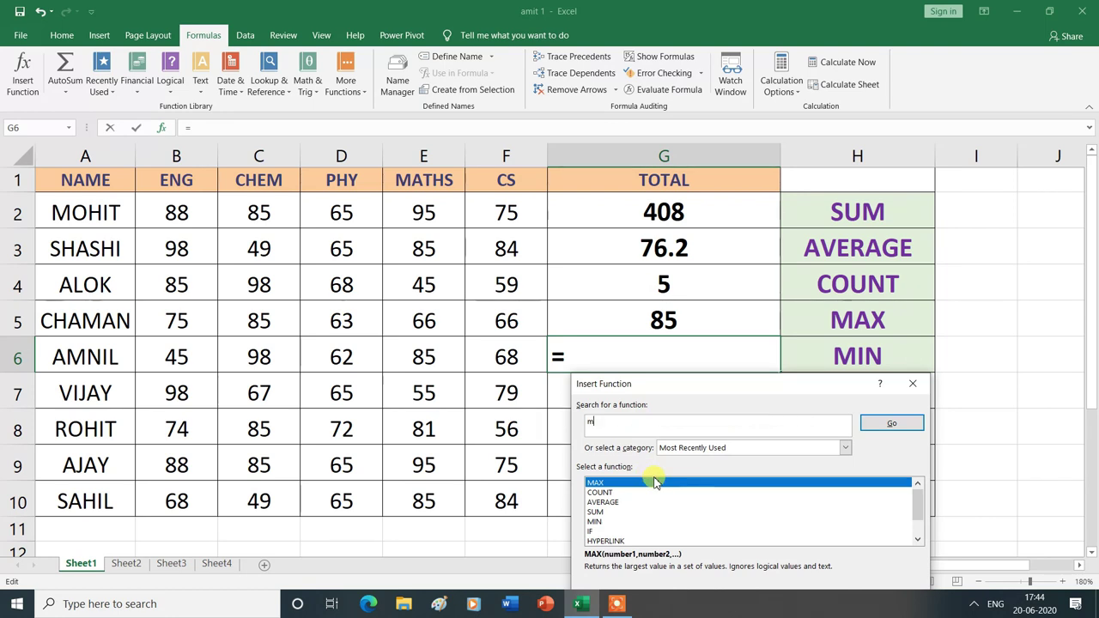
pyautogui.write('n')
pyautogui.click(891, 425)
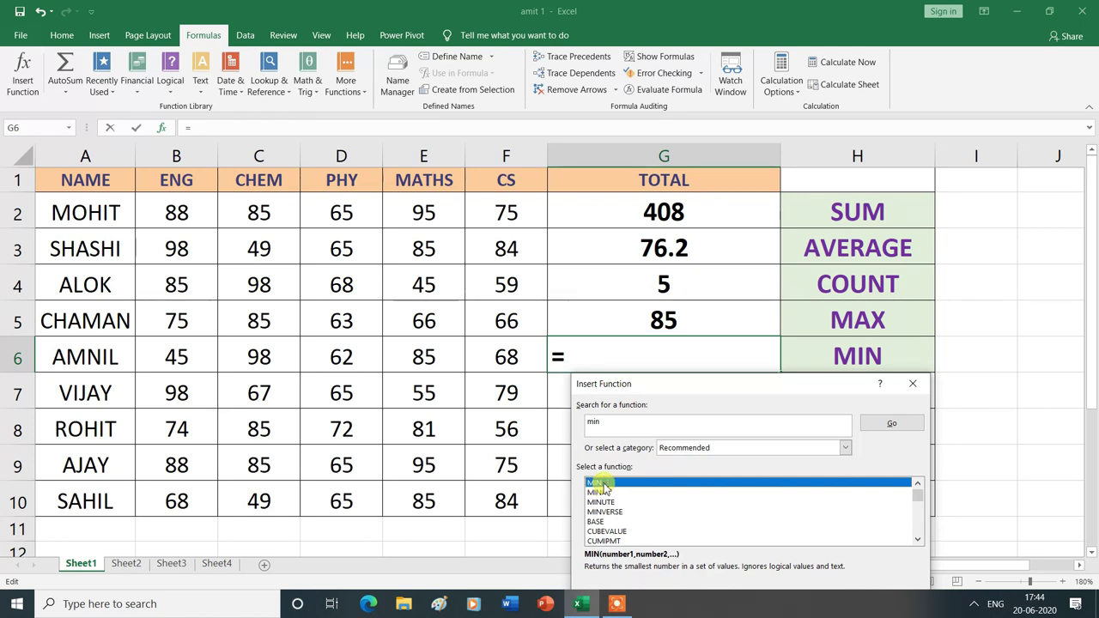
pyautogui.moveTo(738, 388); pyautogui.dragTo(748, 294)
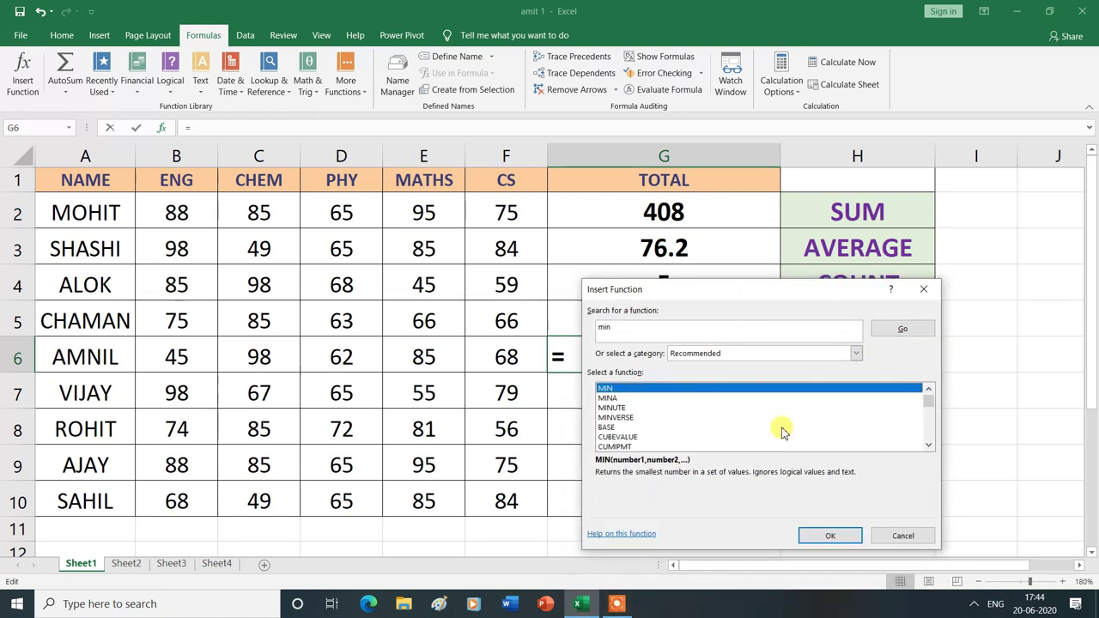
pyautogui.click(831, 536)
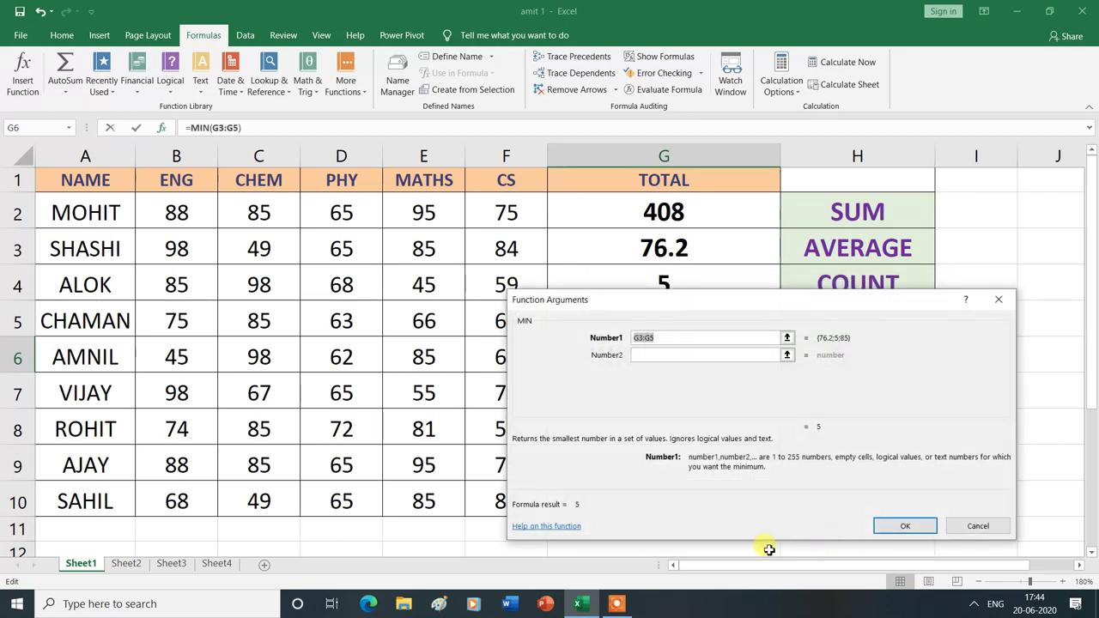
pyautogui.moveTo(804, 304); pyautogui.dragTo(806, 395)
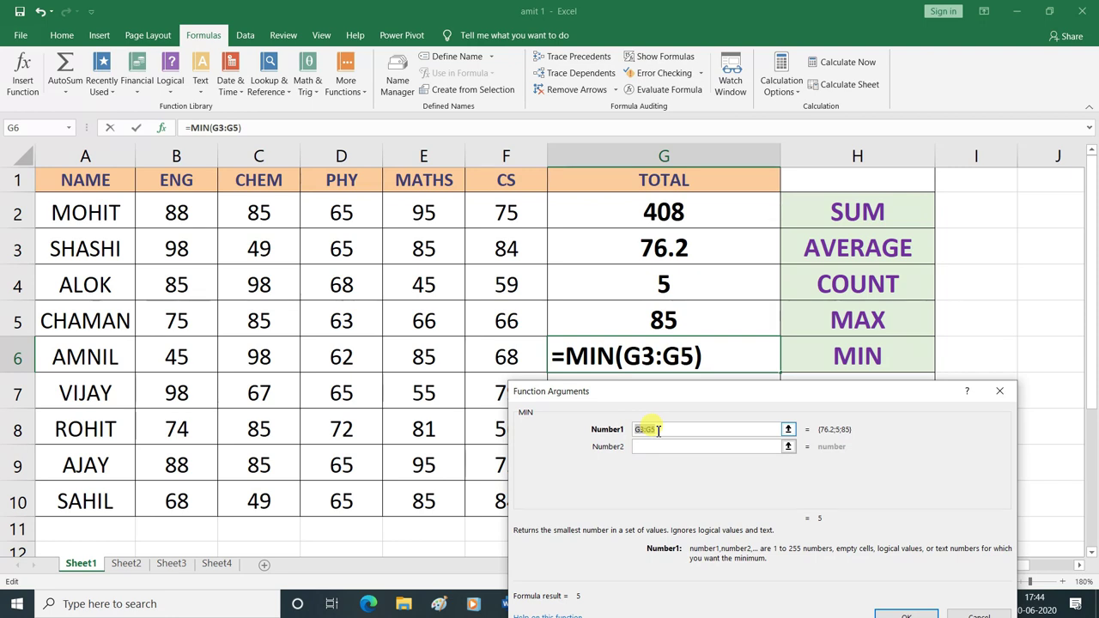
pyautogui.moveTo(155, 352); pyautogui.dragTo(515, 354)
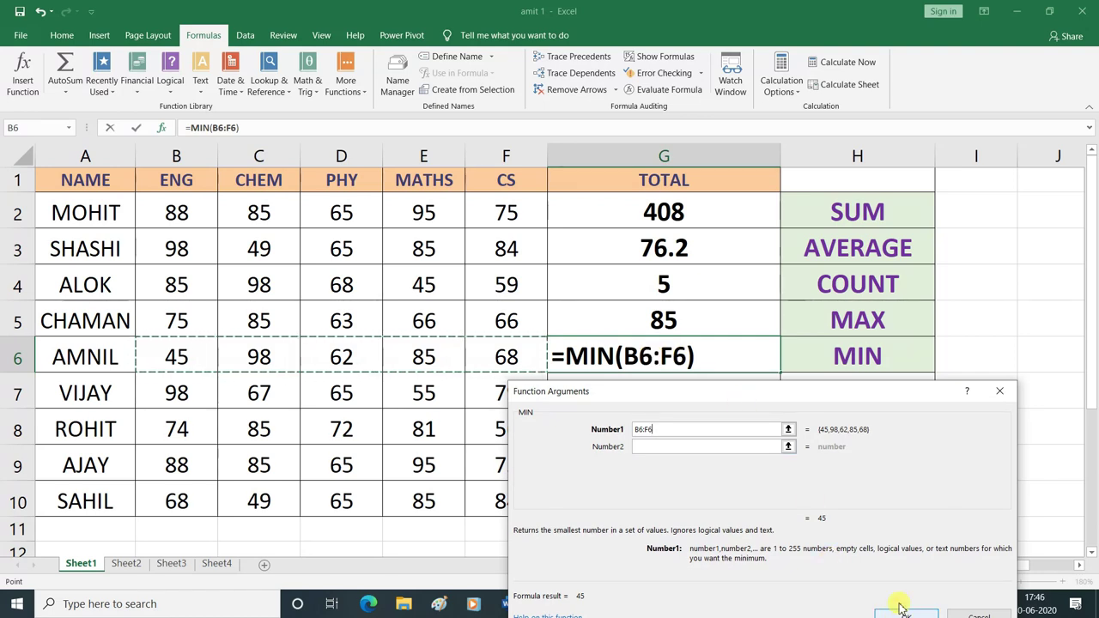
pyautogui.moveTo(923, 396); pyautogui.dragTo(923, 336)
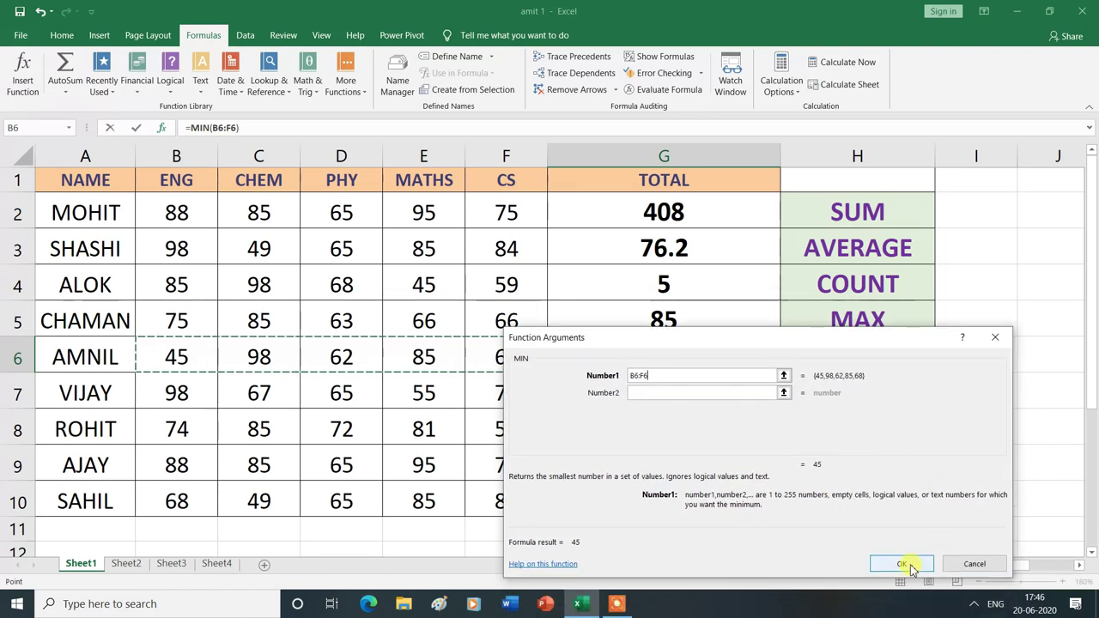
pyautogui.click(907, 565)
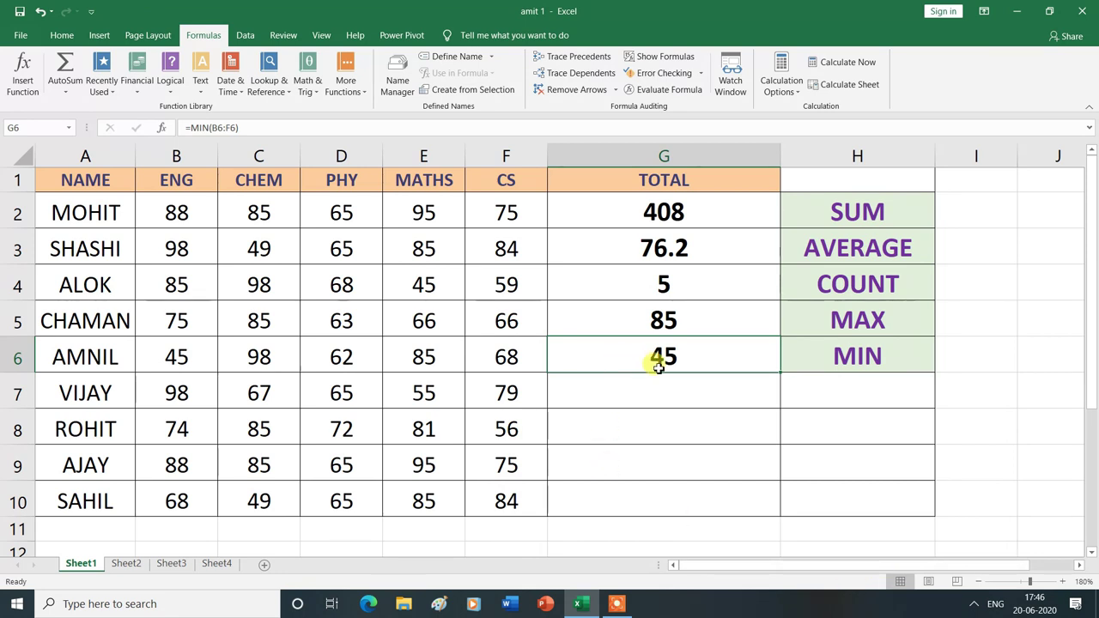